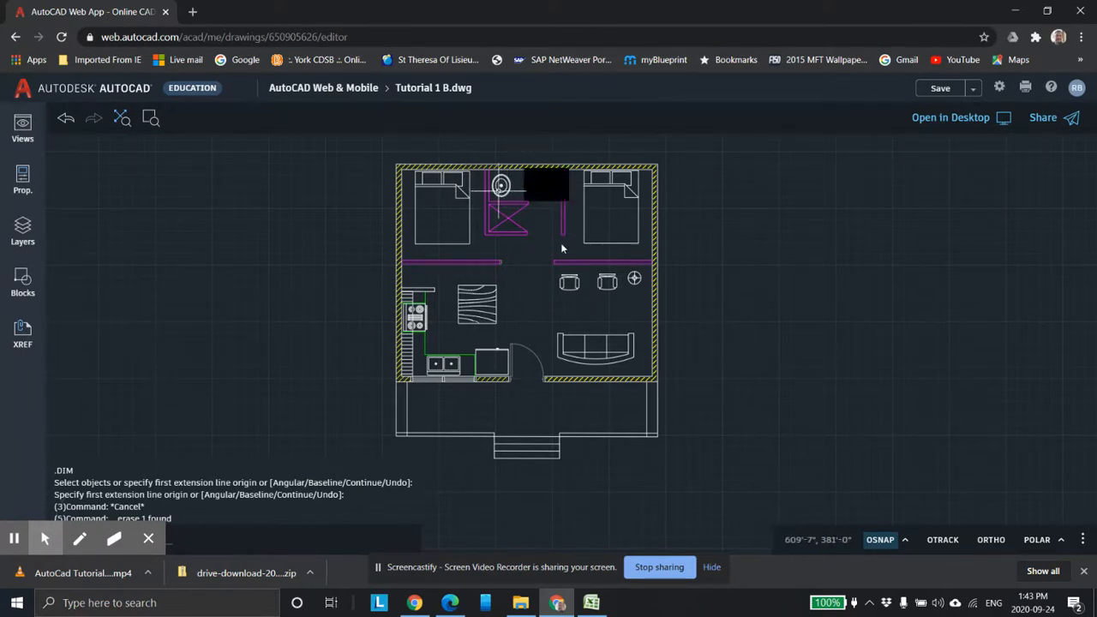
# Step: Examine the whole house floor plan and the deck along its front side
pyautogui.press('Escape')
pyautogui.click(772, 275)
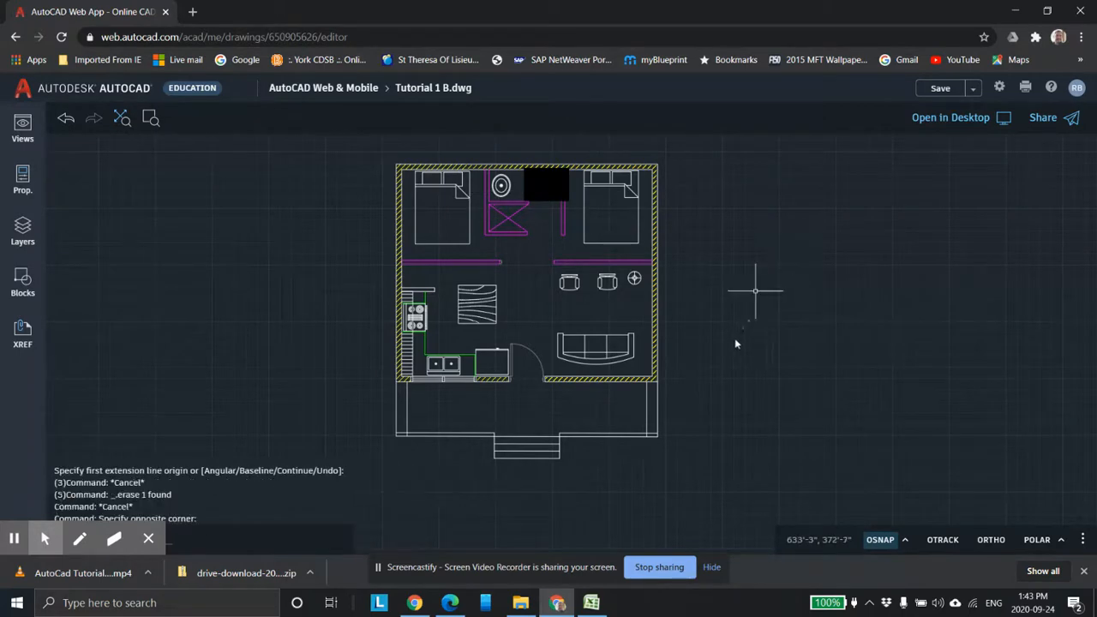
pyautogui.scroll(-3, 749, 323)
pyautogui.scroll(3, 561, 415)
pyautogui.scroll(-1, 558, 418)
pyautogui.scroll(-2, 555, 385)
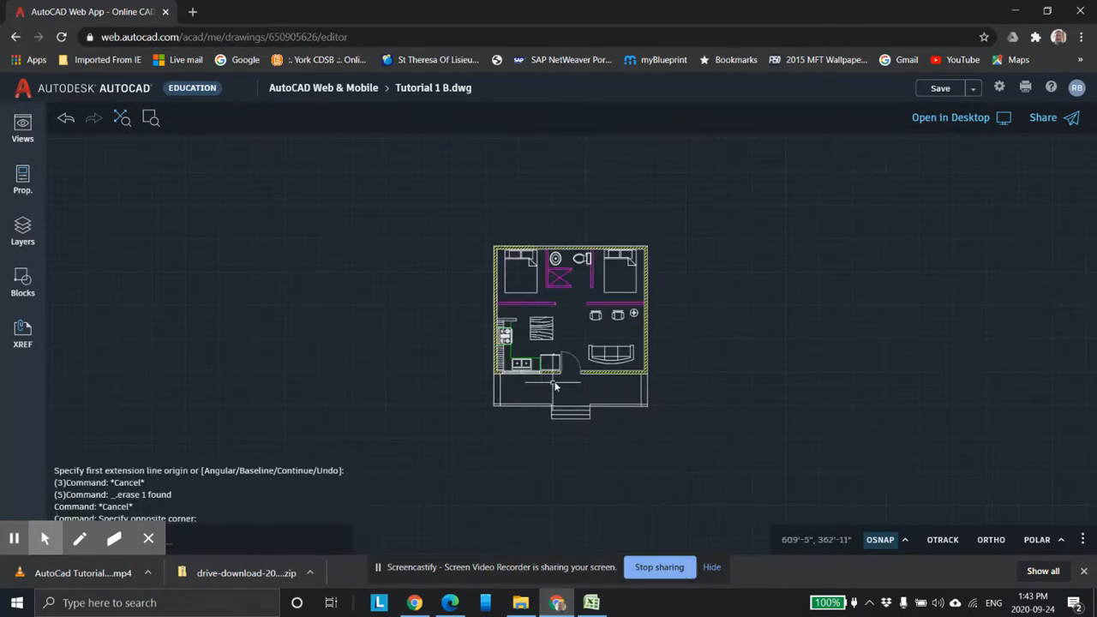
pyautogui.scroll(4, 563, 380)
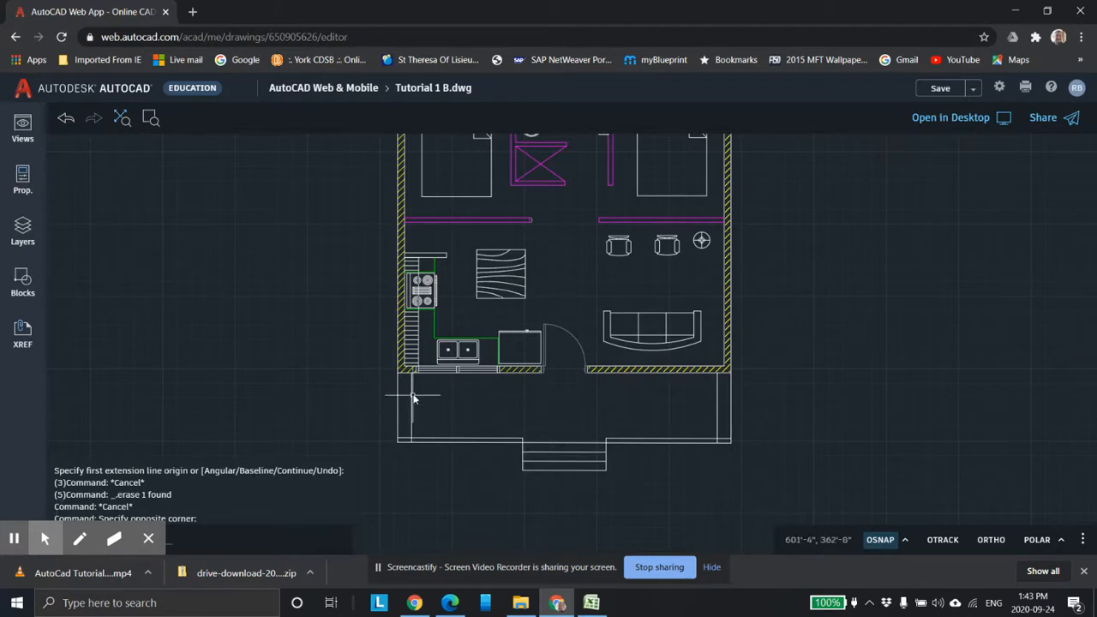
# Step: Review the reference floor plan and exterior picture in the Excel workbook, and return to the AutoCAD drawing
pyautogui.click(591, 602)
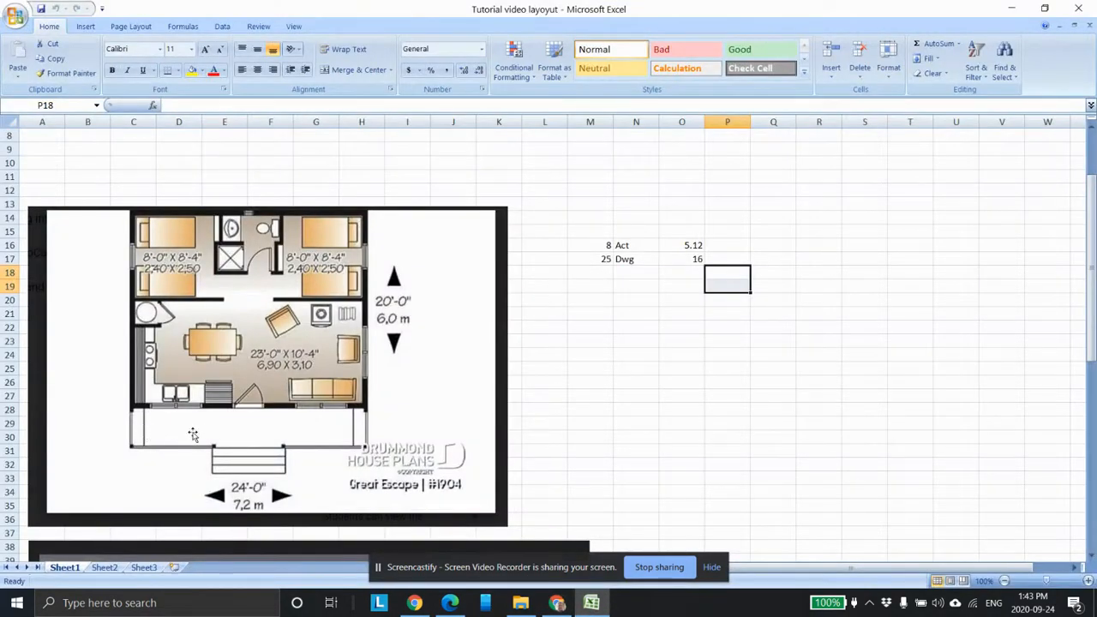
pyautogui.scroll(-7, 360, 491)
pyautogui.scroll(1, 414, 499)
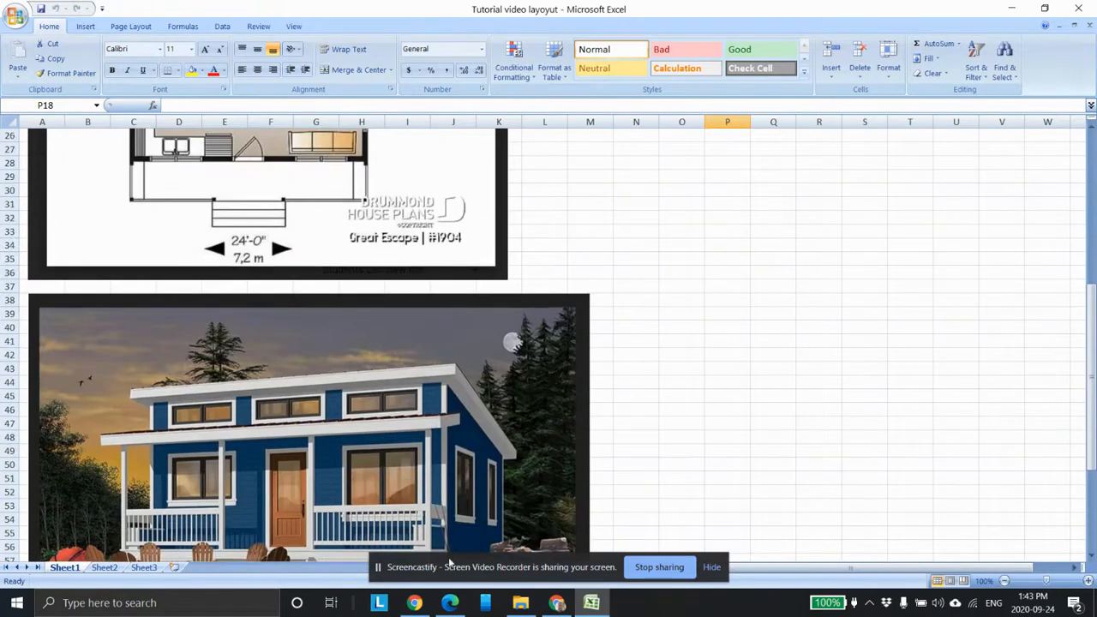
pyautogui.click(557, 602)
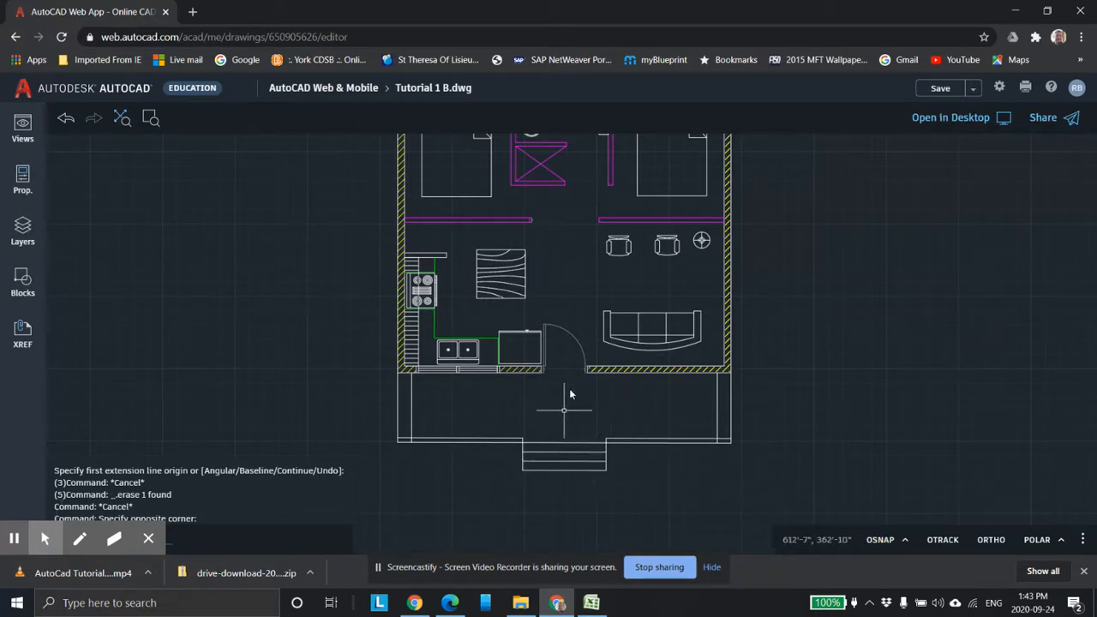
pyautogui.scroll(-2, 585, 357)
pyautogui.moveTo(641, 314); pyautogui.dragTo(610, 322, button='middle')
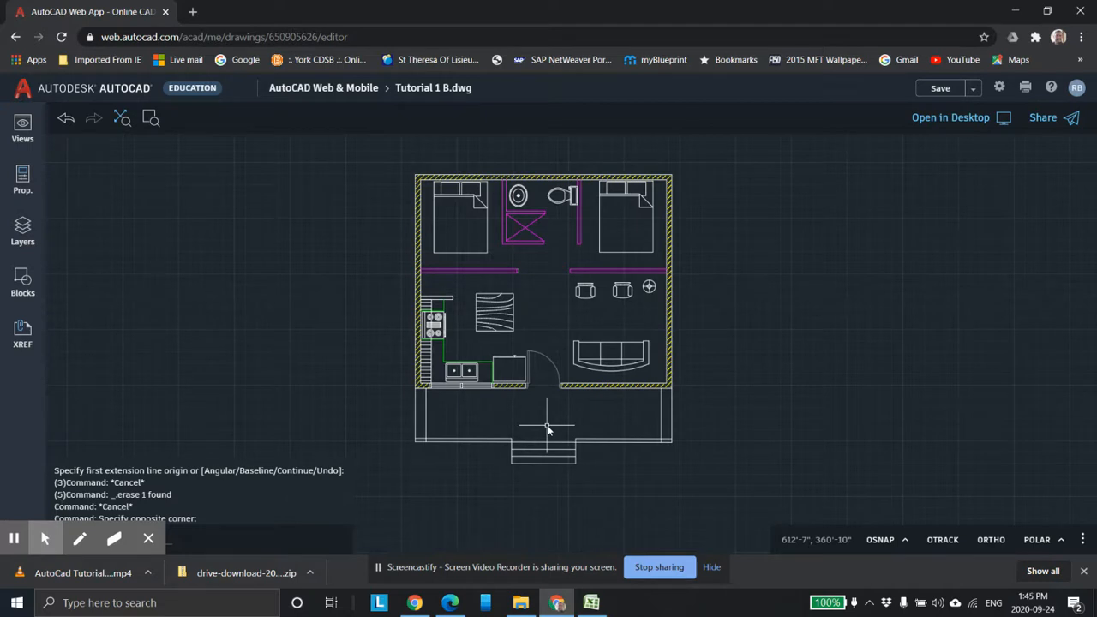
pyautogui.scroll(-1, 554, 282)
pyautogui.scroll(1, 519, 289)
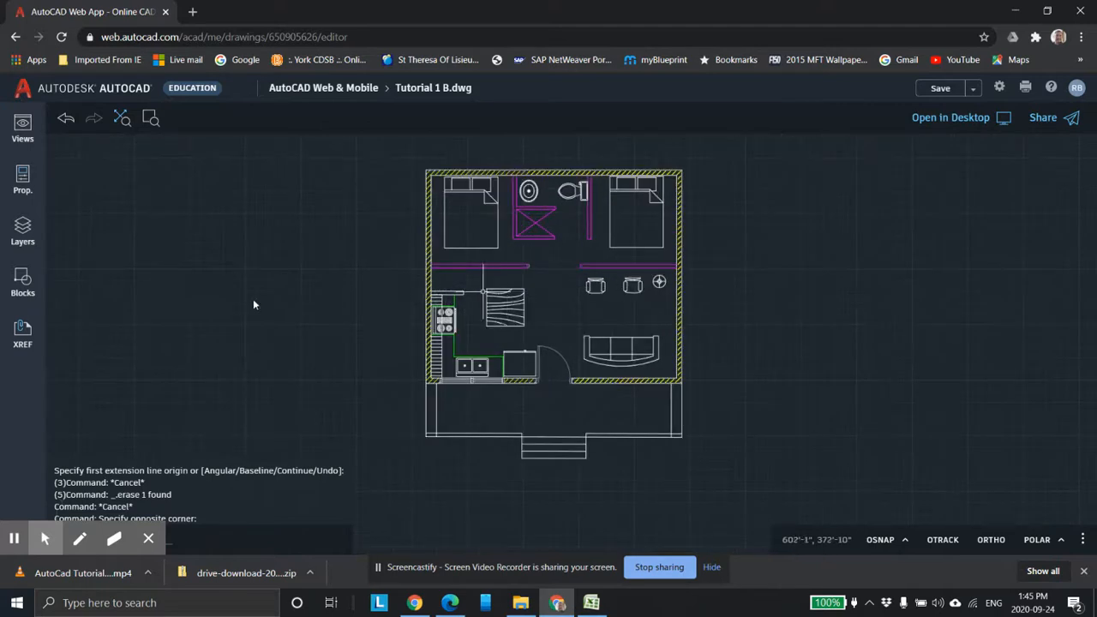
# Step: Apply color index 40 to the Notes and DImensions layer
pyautogui.click(23, 230)
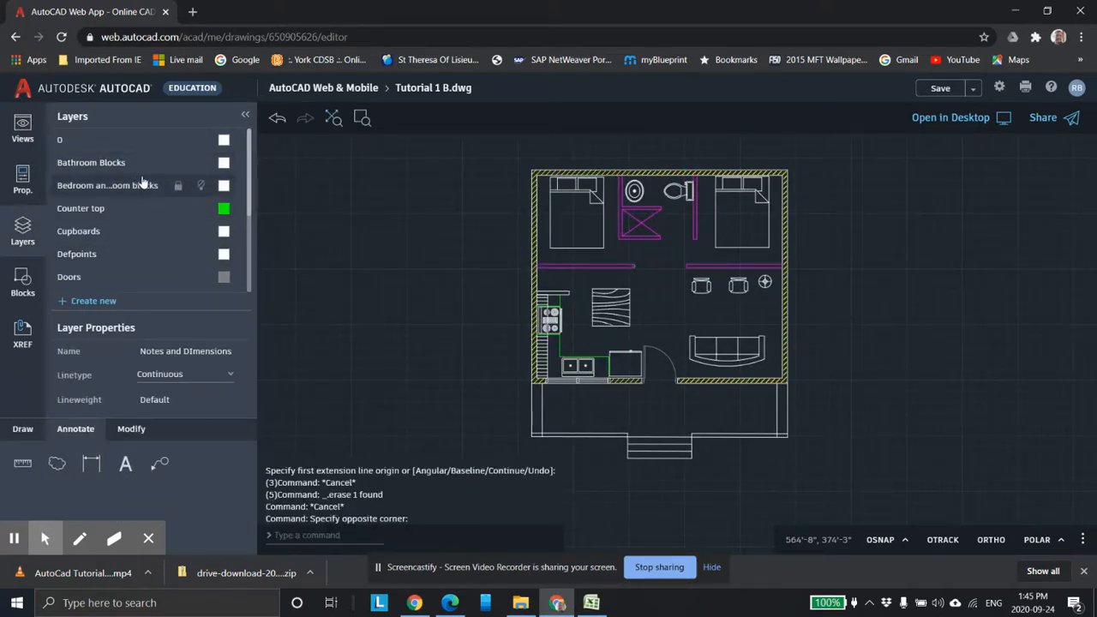
pyautogui.scroll(-3, 144, 252)
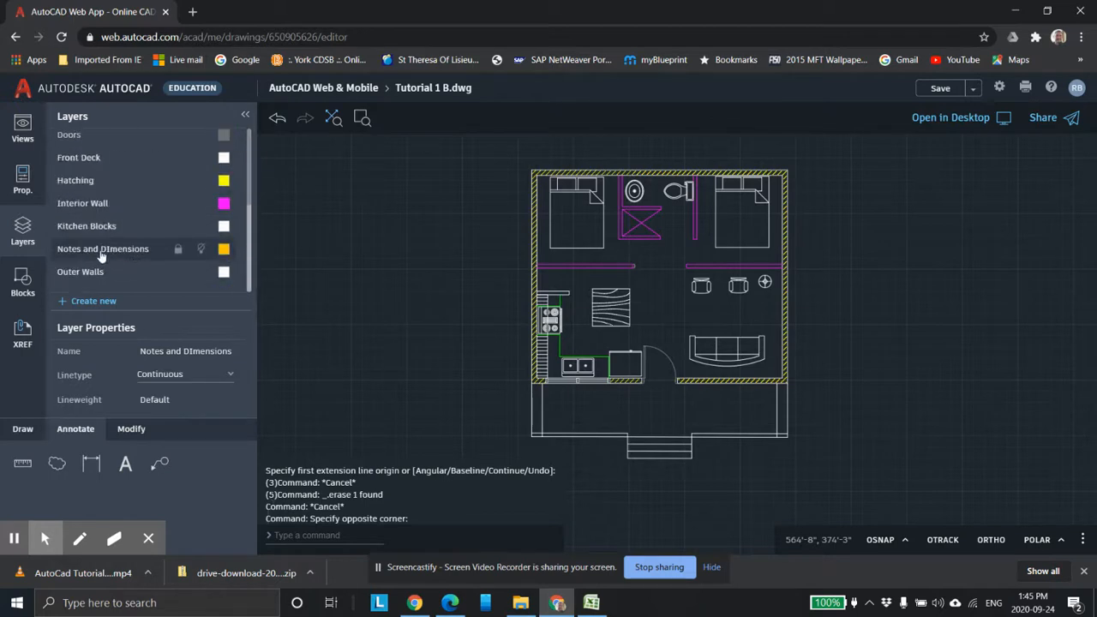
pyautogui.click(223, 250)
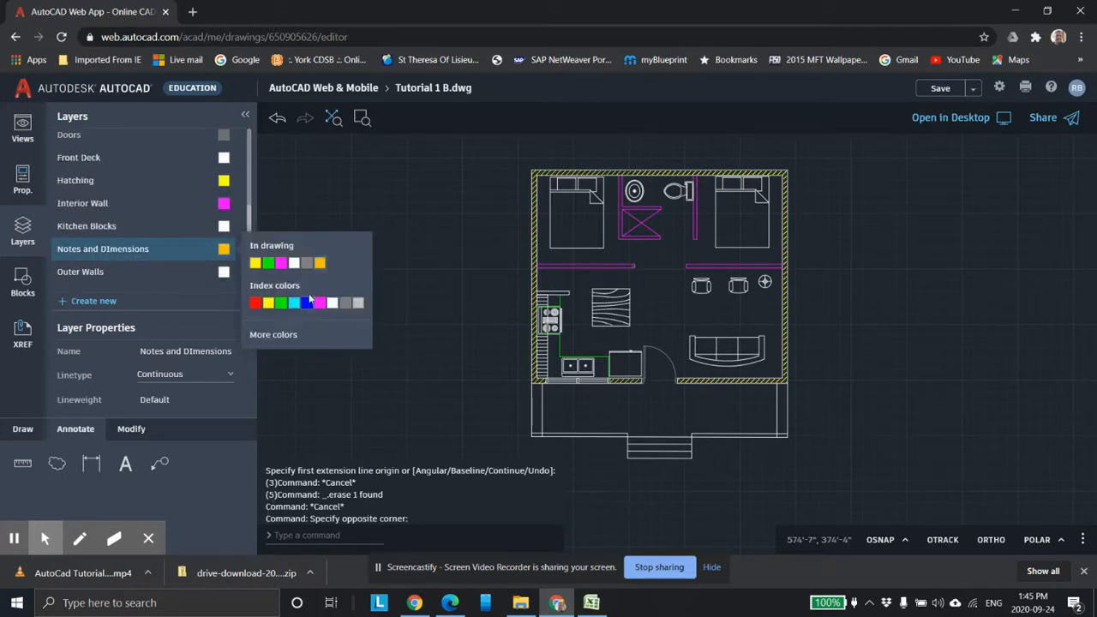
pyautogui.click(276, 339)
pyautogui.click(383, 260)
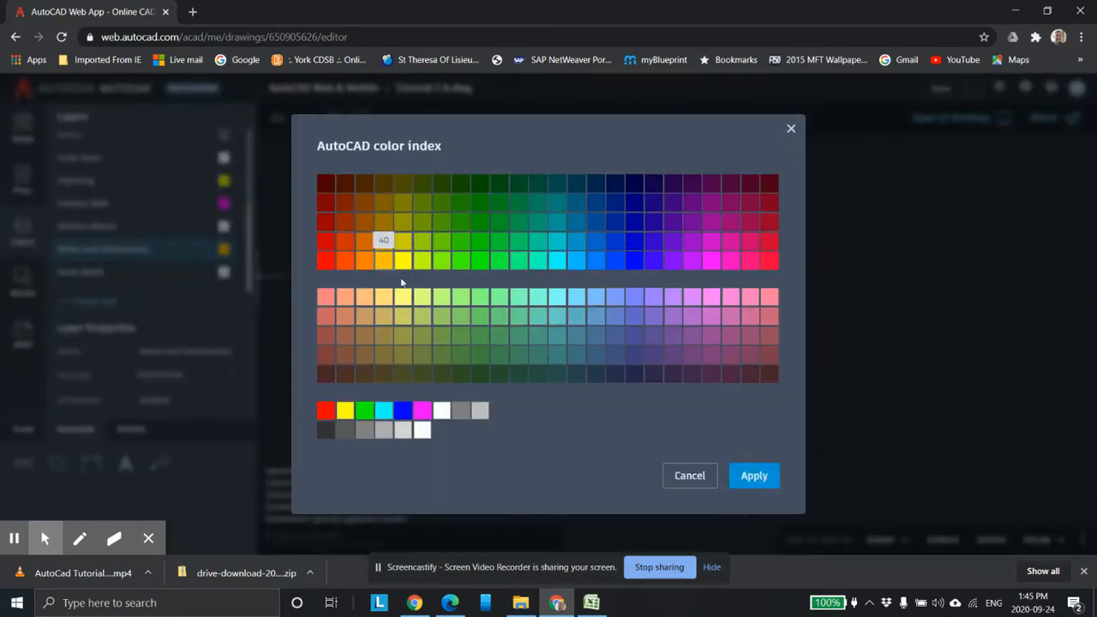
pyautogui.click(754, 477)
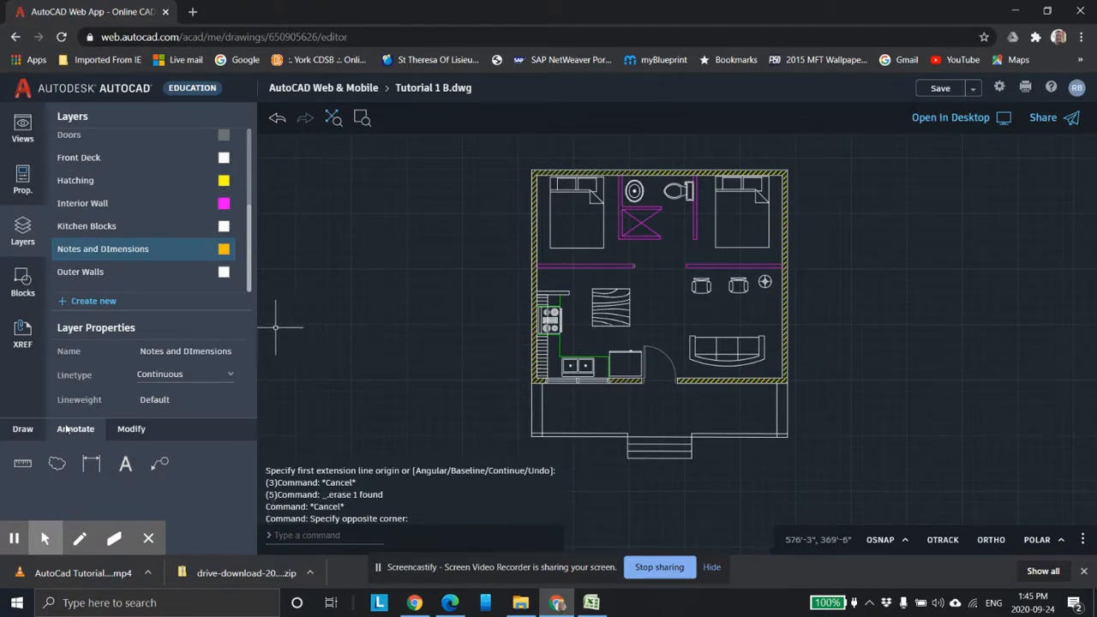
# Step: Dimension the full length of the house's right outer wall, placing the dimension line outside the plan
pyautogui.click(92, 464)
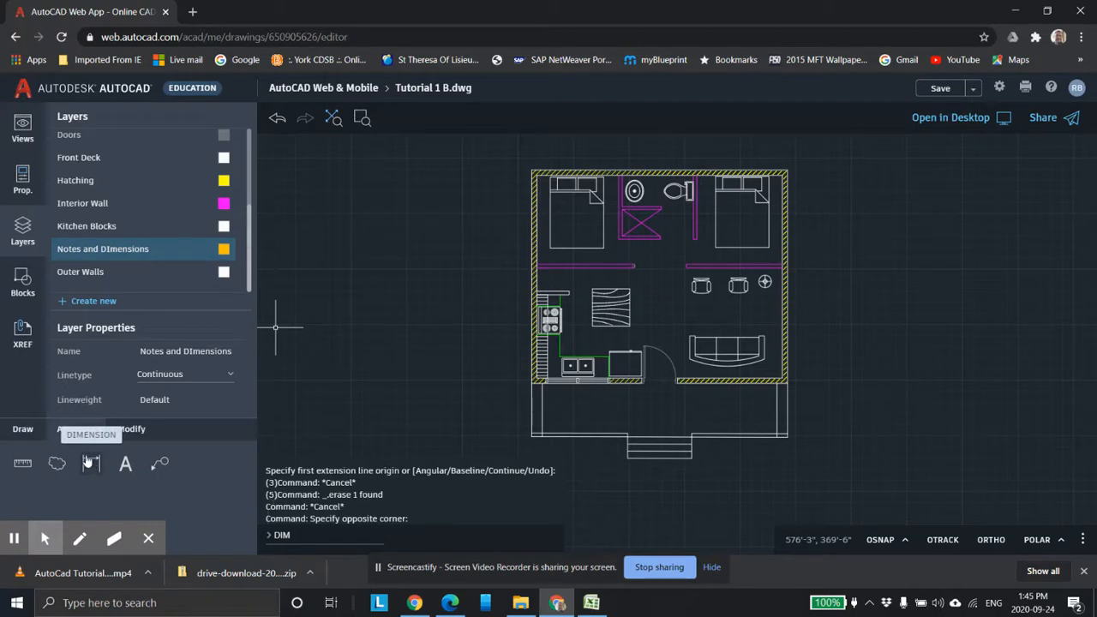
pyautogui.click(92, 464)
pyautogui.moveTo(702, 284); pyautogui.dragTo(607, 299, button='middle')
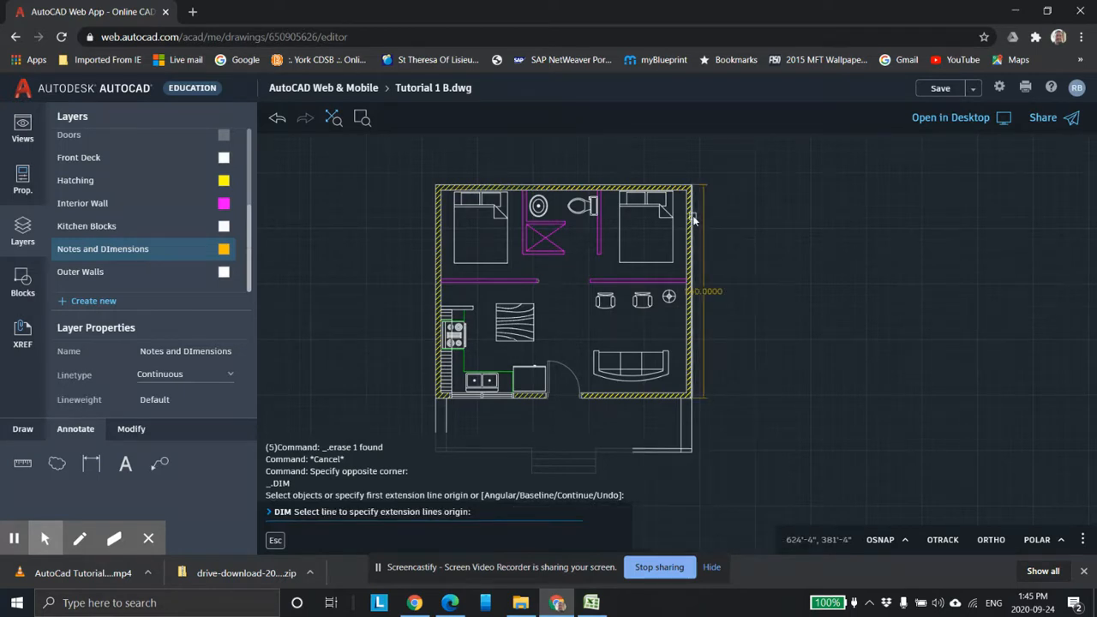
pyautogui.click(697, 221)
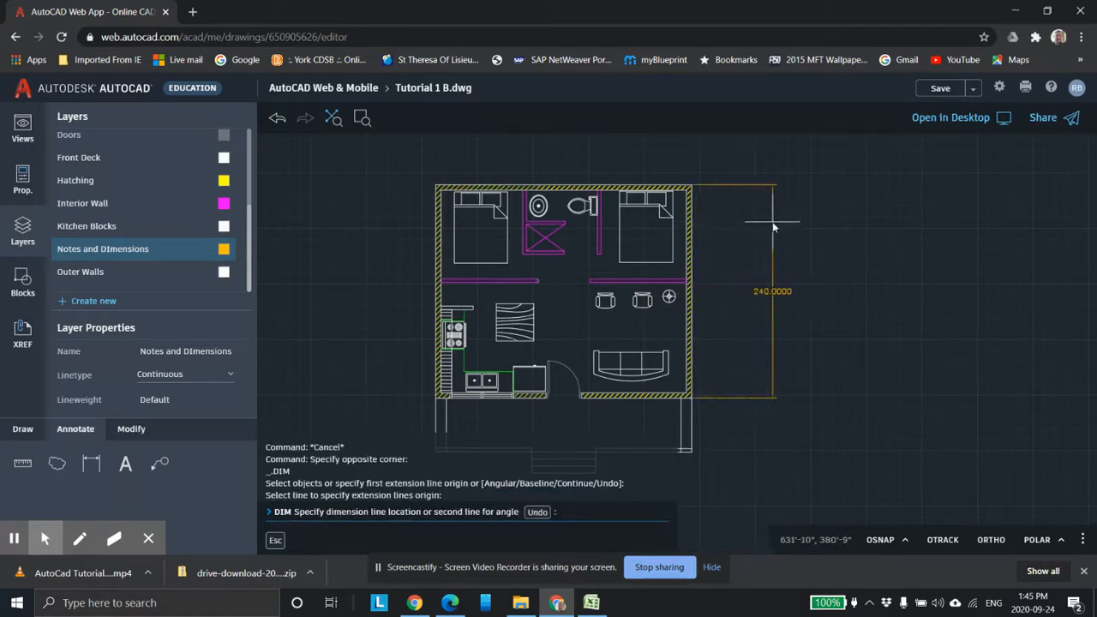
pyautogui.click(766, 227)
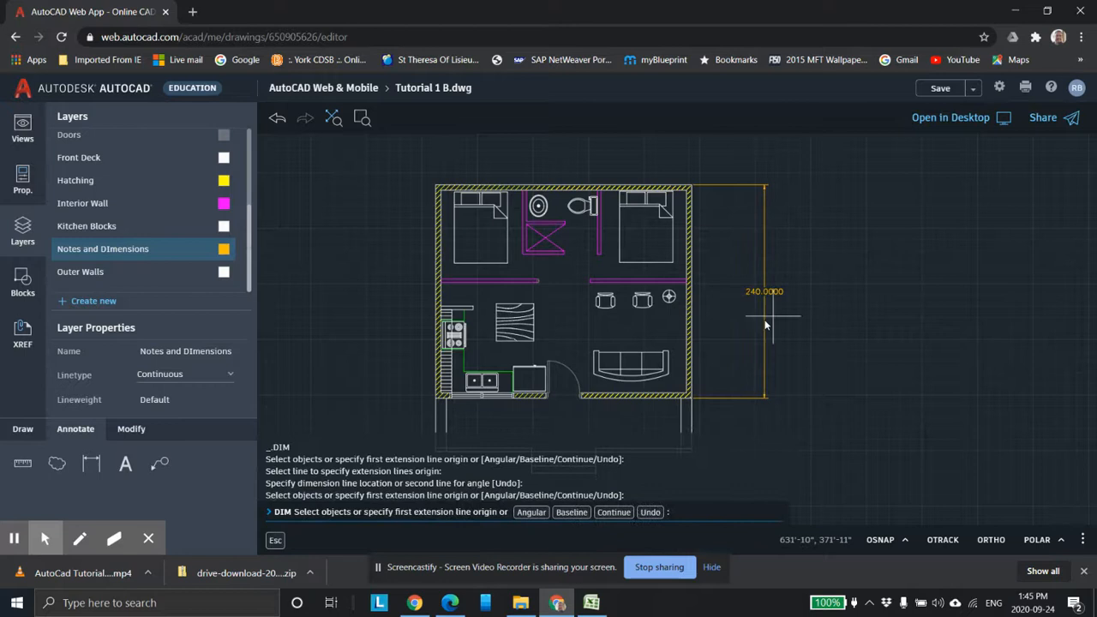
pyautogui.press('Escape')
pyautogui.press('Escape')
pyautogui.press('Escape')
# Step: Give the right wall's dimension a text override of 20' and the dimension style Arch_12
pyautogui.click(776, 293)
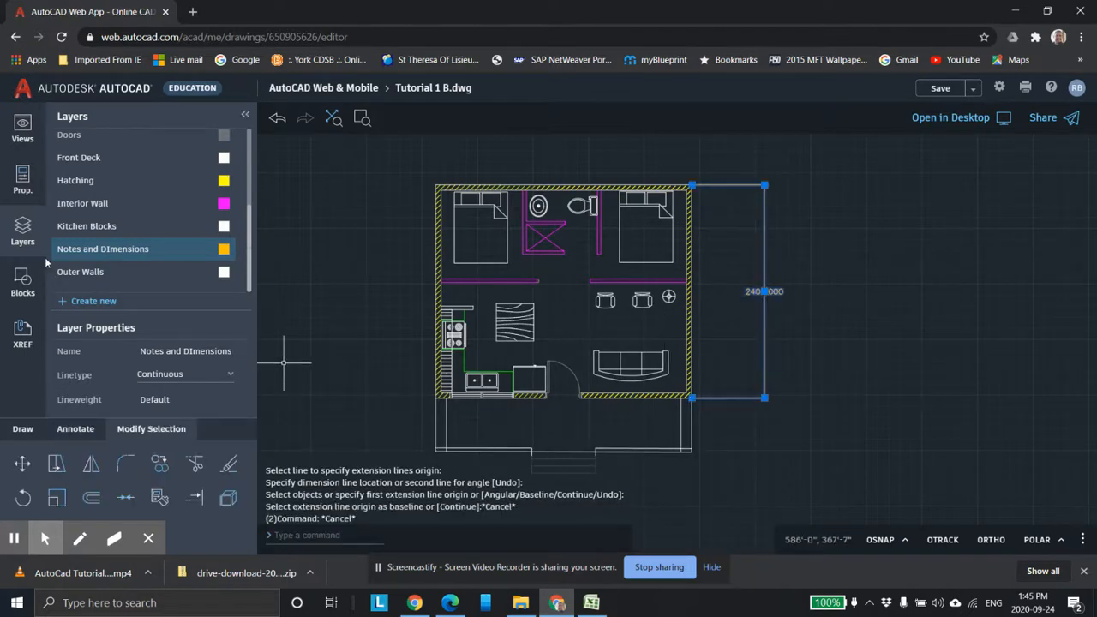
pyautogui.click(17, 190)
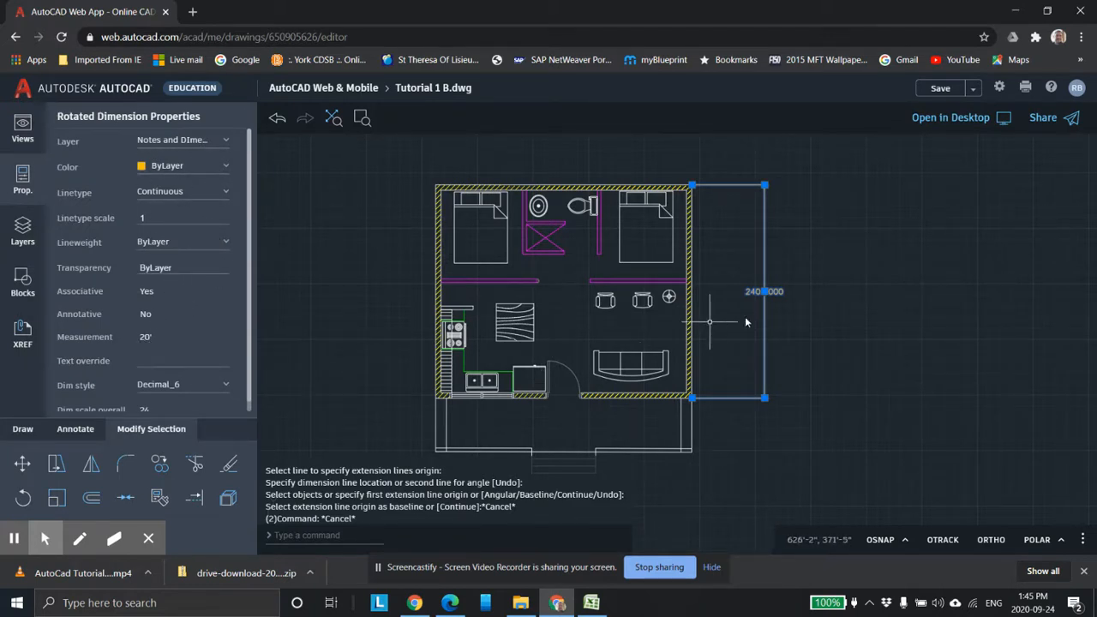
pyautogui.click(156, 360)
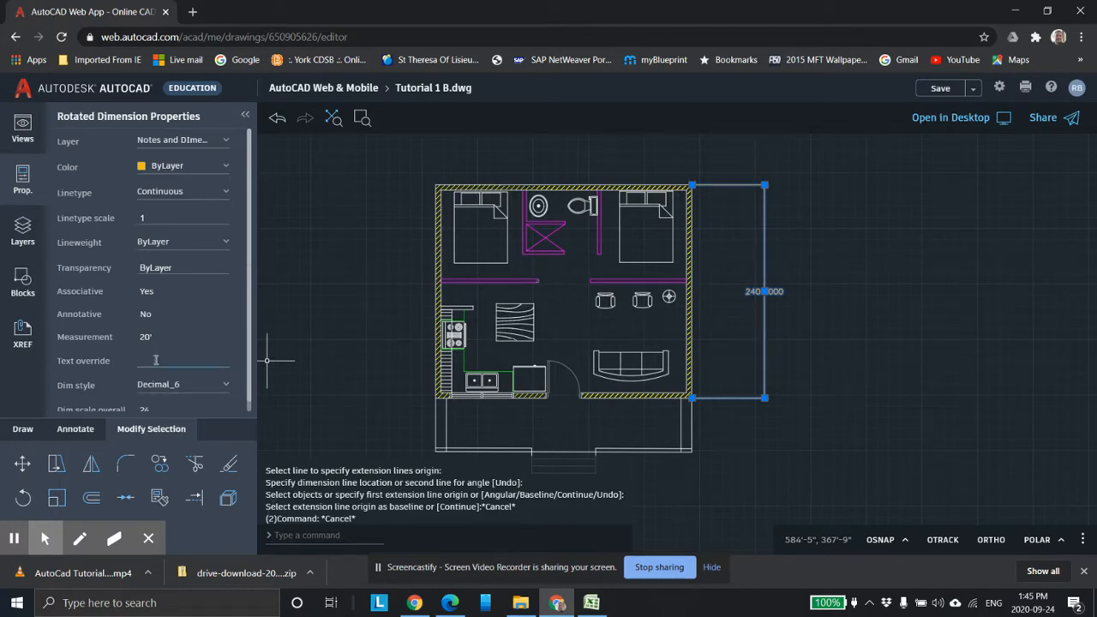
pyautogui.press('Return')
pyautogui.click(197, 386)
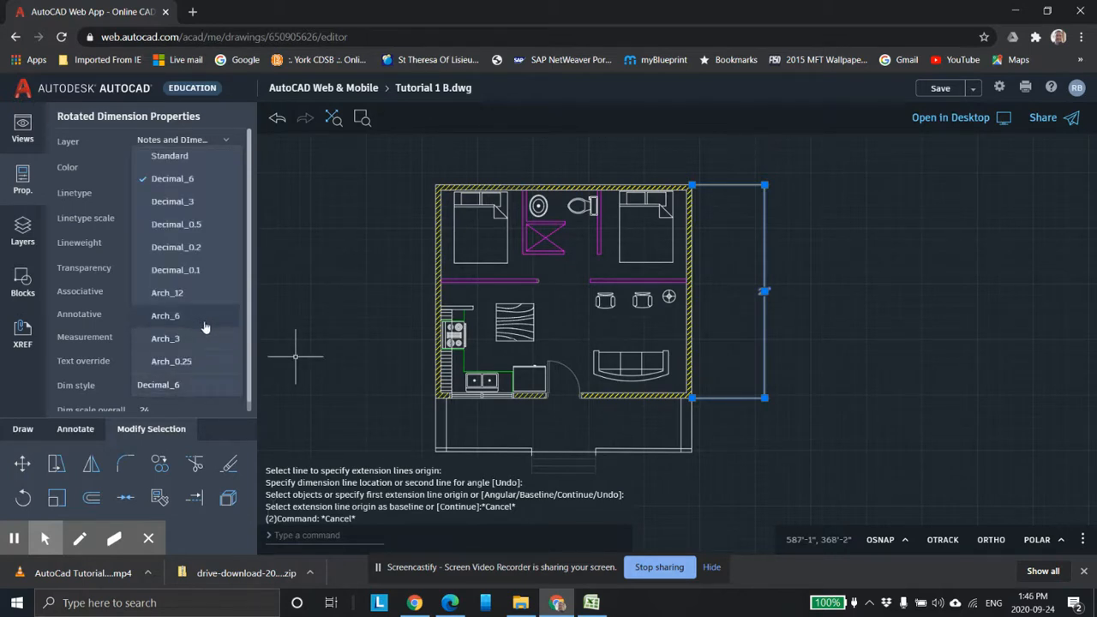
pyautogui.click(188, 293)
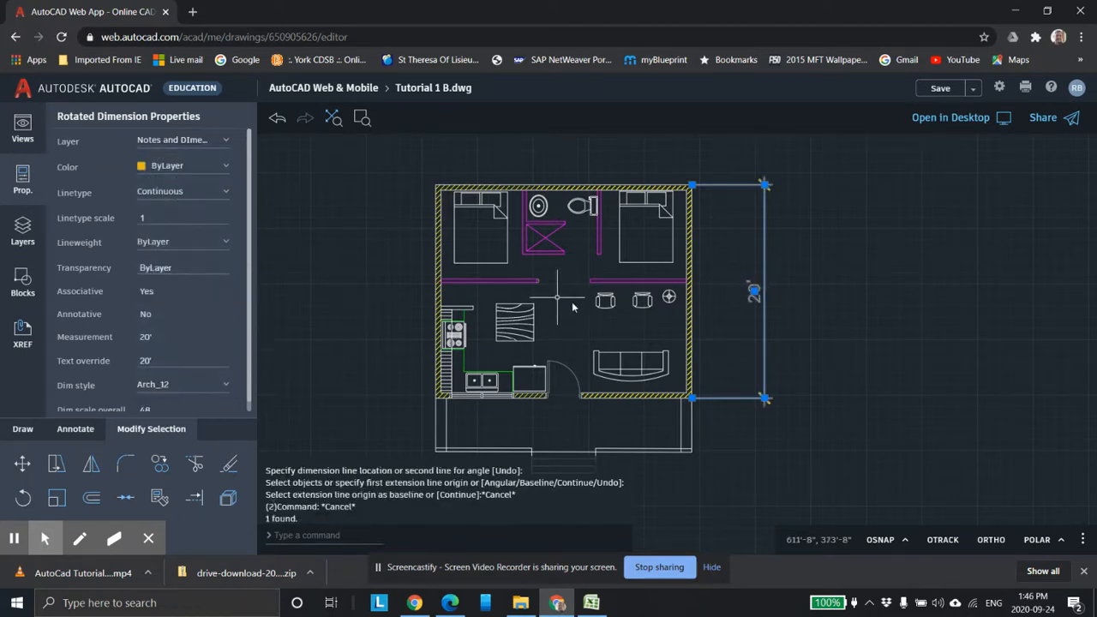
# Step: Turn on object snap and dimension the upper outer wall from corner to corner, placing the dimension line above the plan
pyautogui.press('Return')
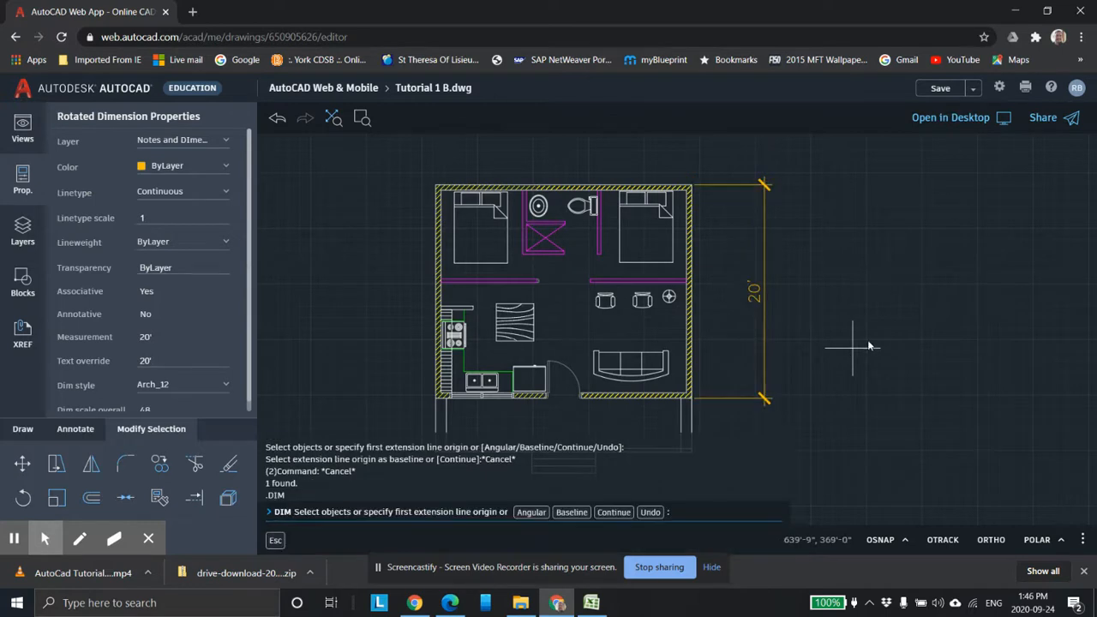
pyautogui.moveTo(601, 253); pyautogui.dragTo(637, 318, button='middle')
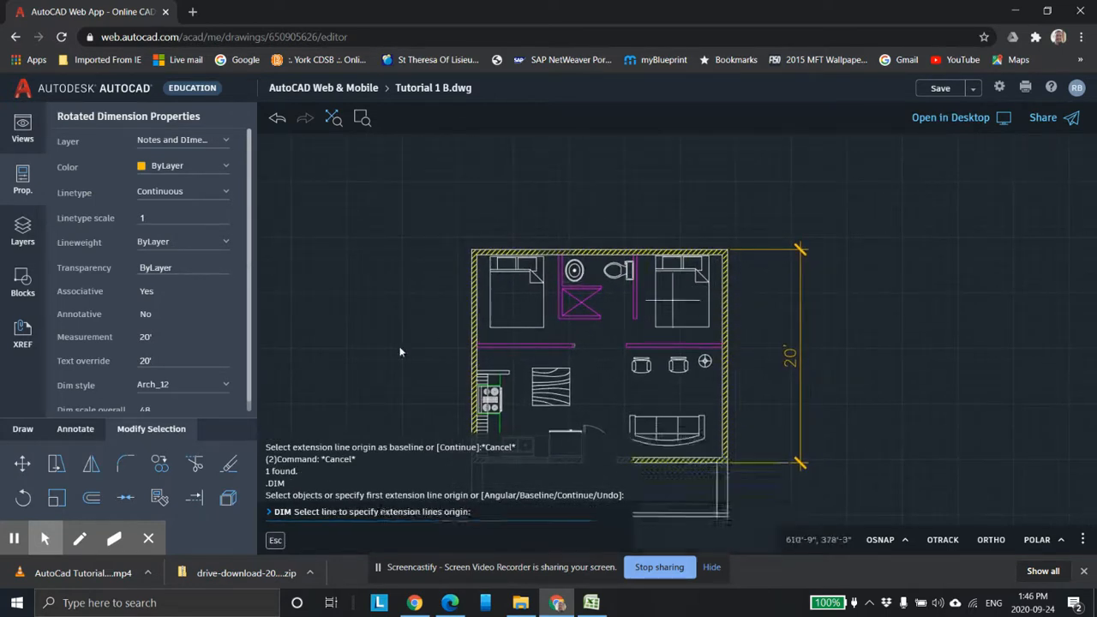
pyautogui.click(75, 429)
pyautogui.click(91, 462)
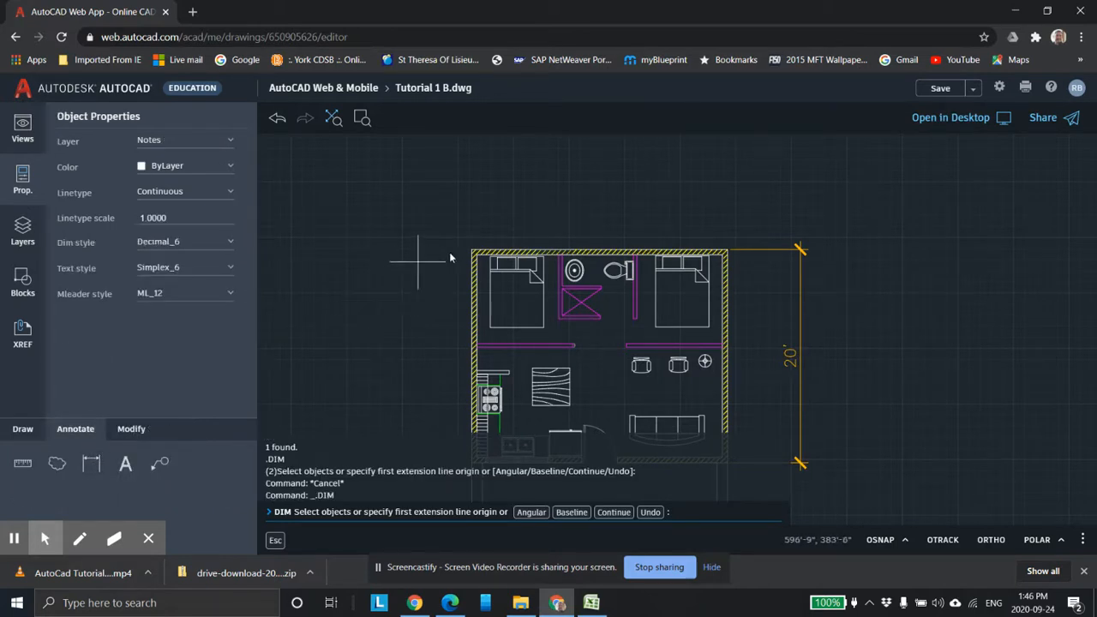
pyautogui.press('Return')
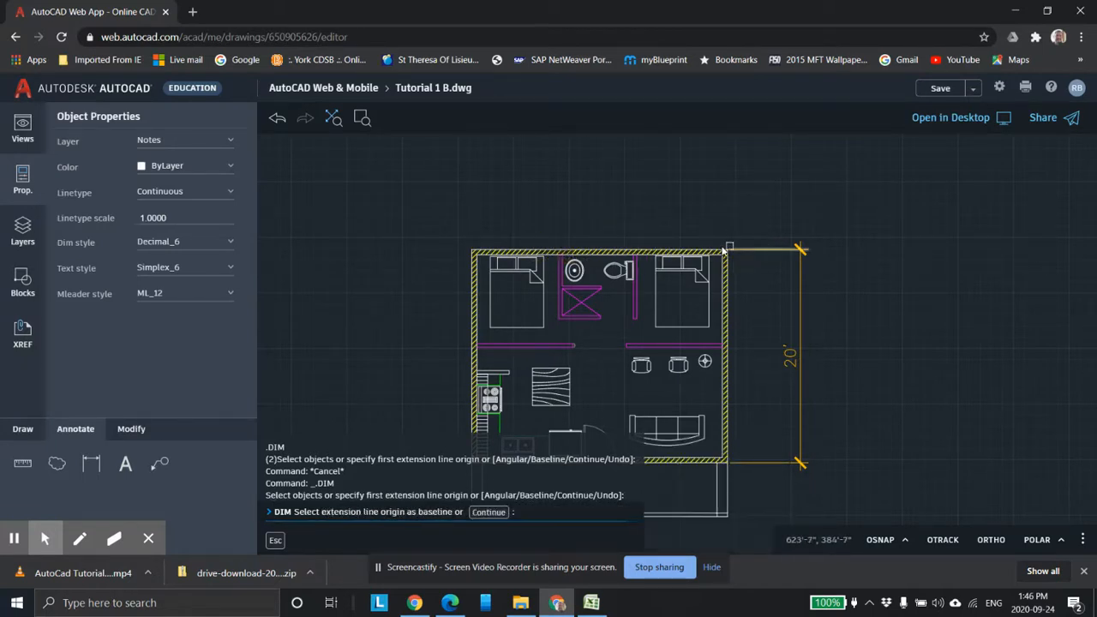
pyautogui.click(897, 540)
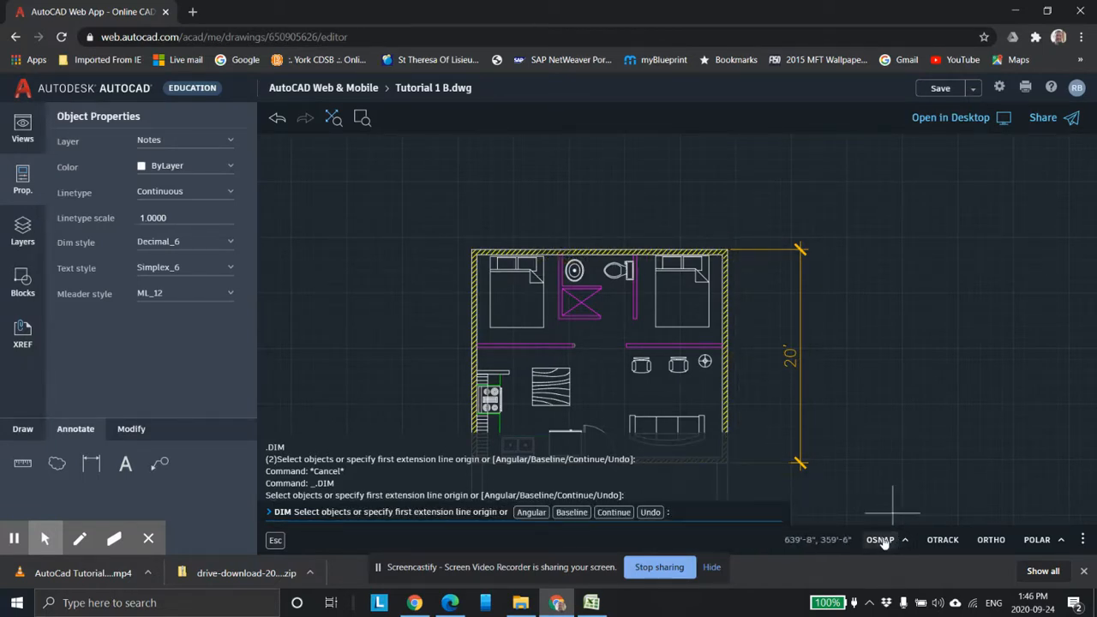
pyautogui.click(729, 251)
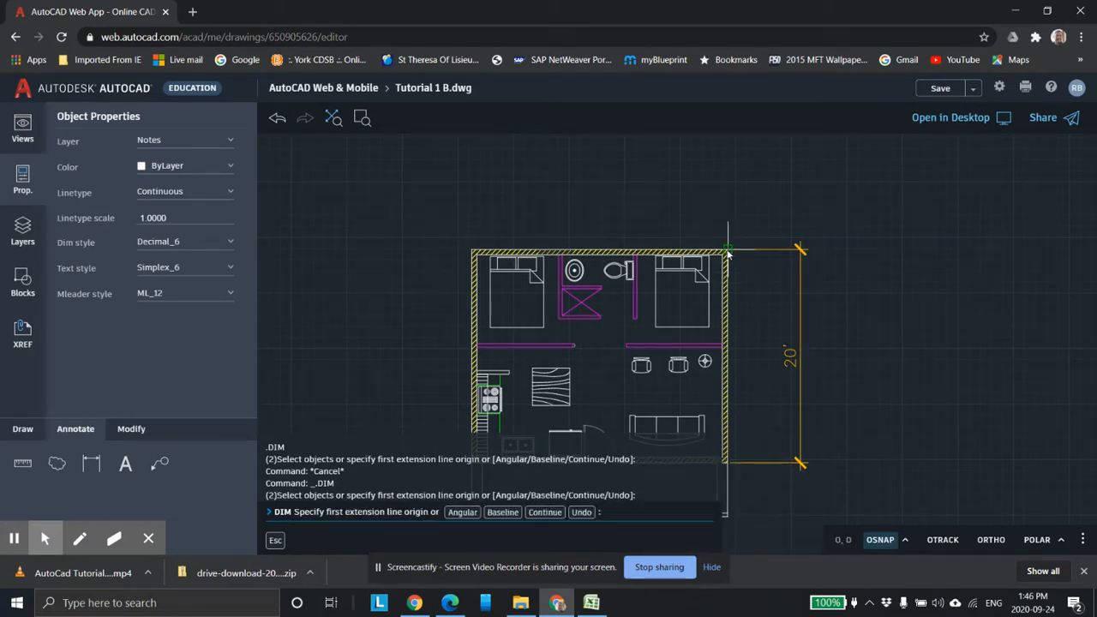
pyautogui.click(476, 246)
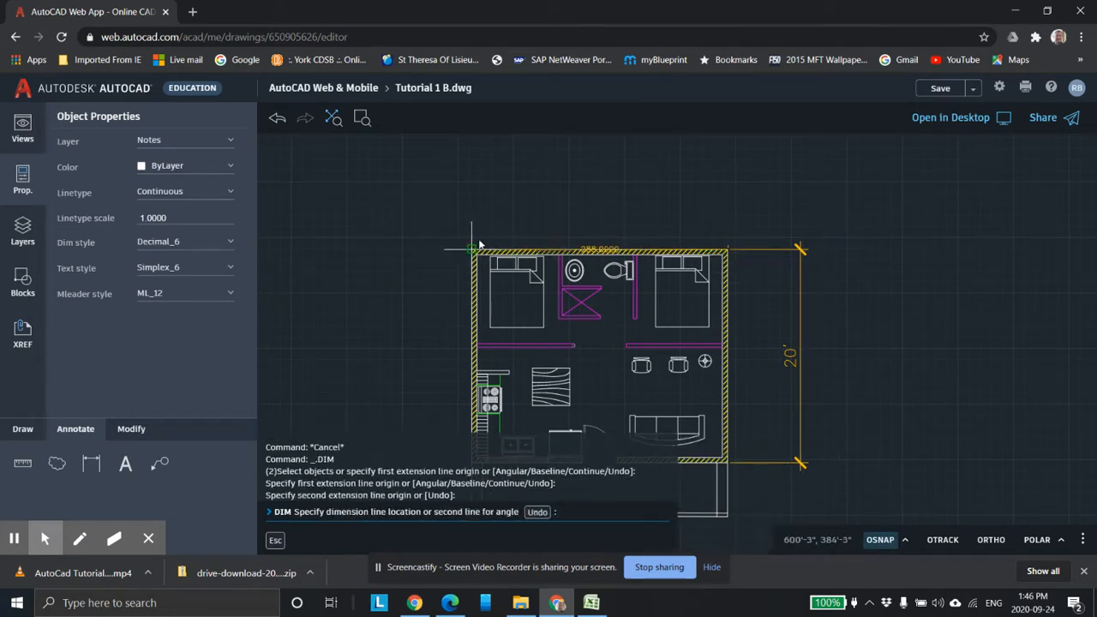
pyautogui.click(495, 179)
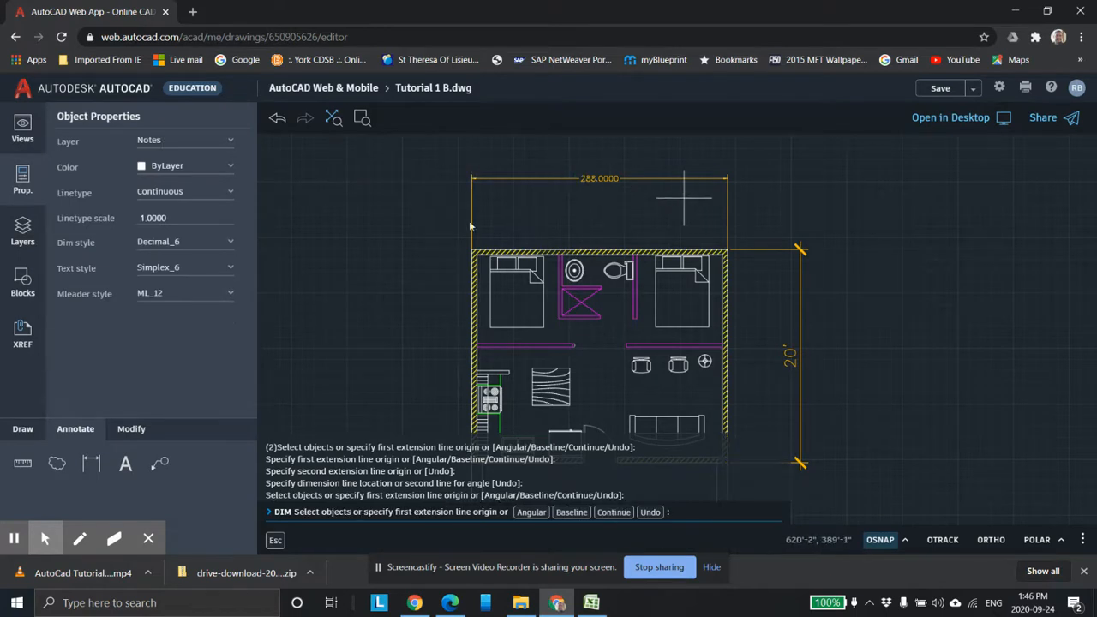
pyautogui.press('Escape')
# Step: Give the upper wall's dimension a text override of 24' and the dimension style Arch_12
pyautogui.click(600, 179)
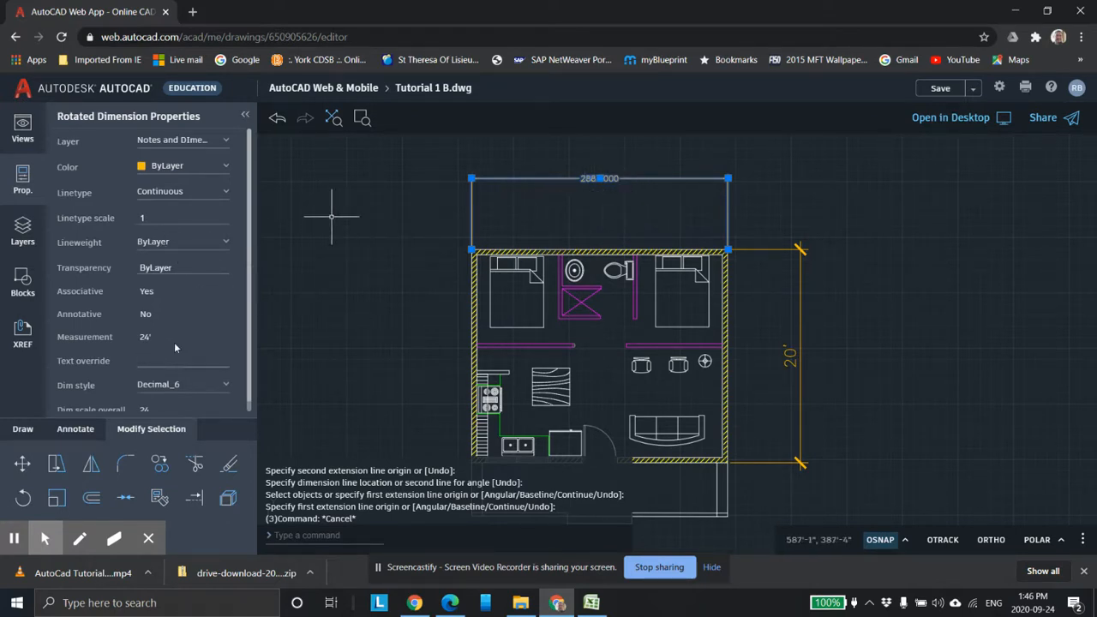
pyautogui.write("'")
pyautogui.press('Return')
pyautogui.click(214, 385)
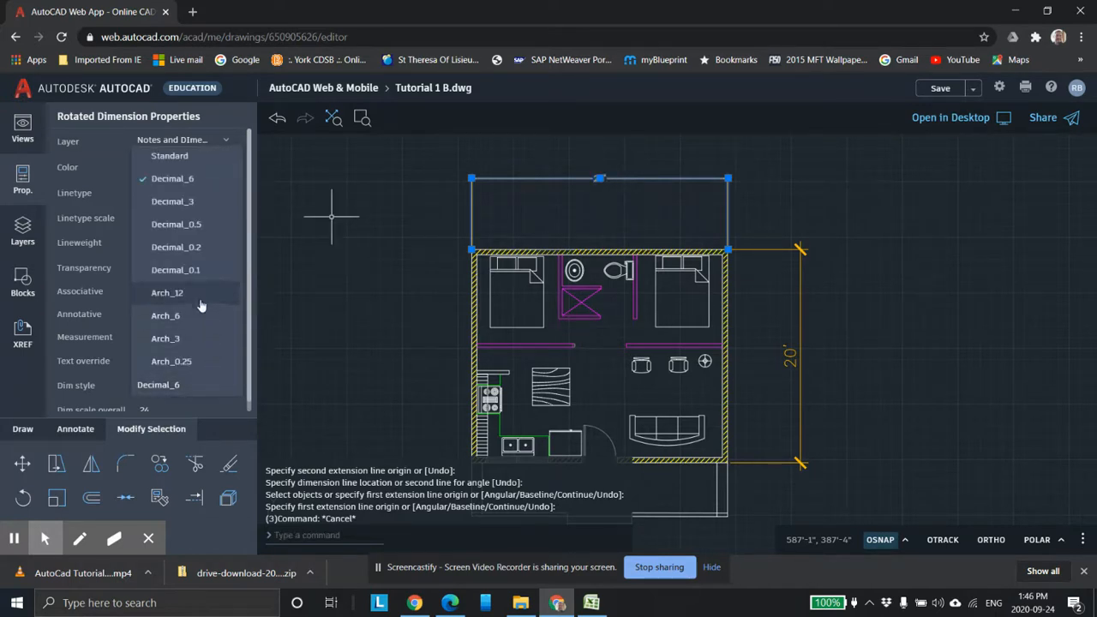
pyautogui.click(201, 293)
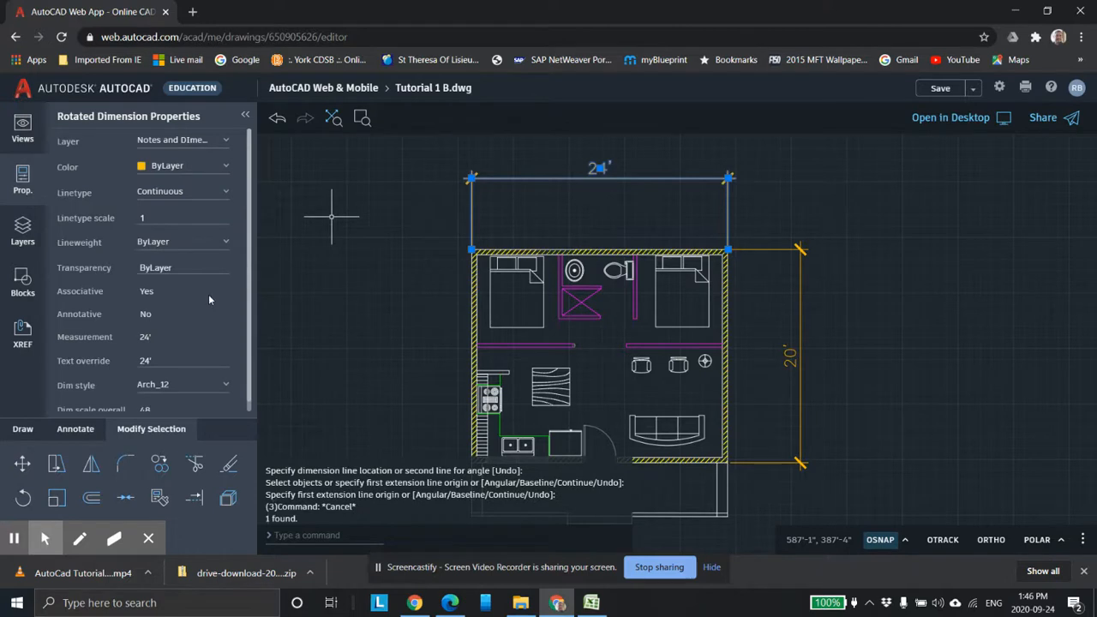
pyautogui.press('Return')
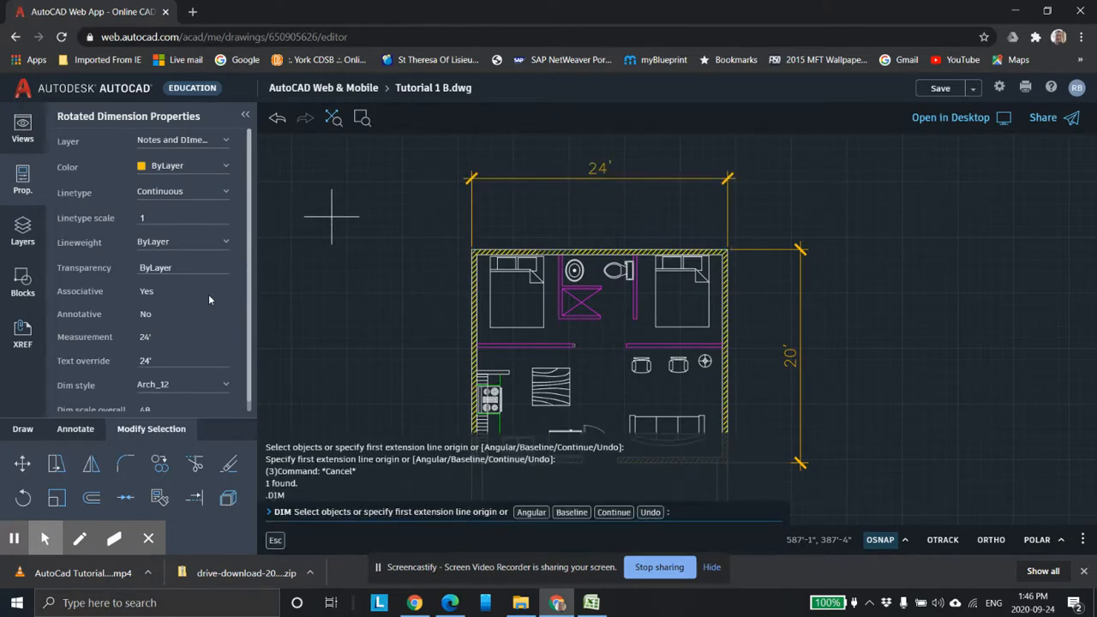
pyautogui.scroll(-3, 568, 214)
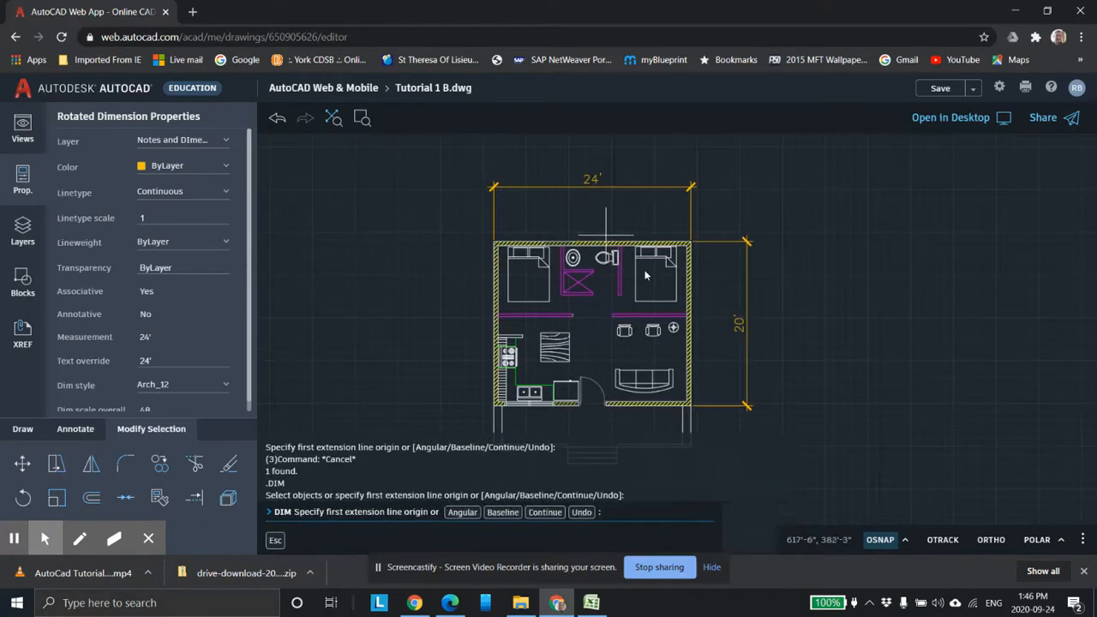
# Step: Dimension the depth of the porch along its left edge, from the outer corner to the house wall, placing the dimension line outside the plan
pyautogui.scroll(2, 626, 230)
pyautogui.scroll(2, 641, 191)
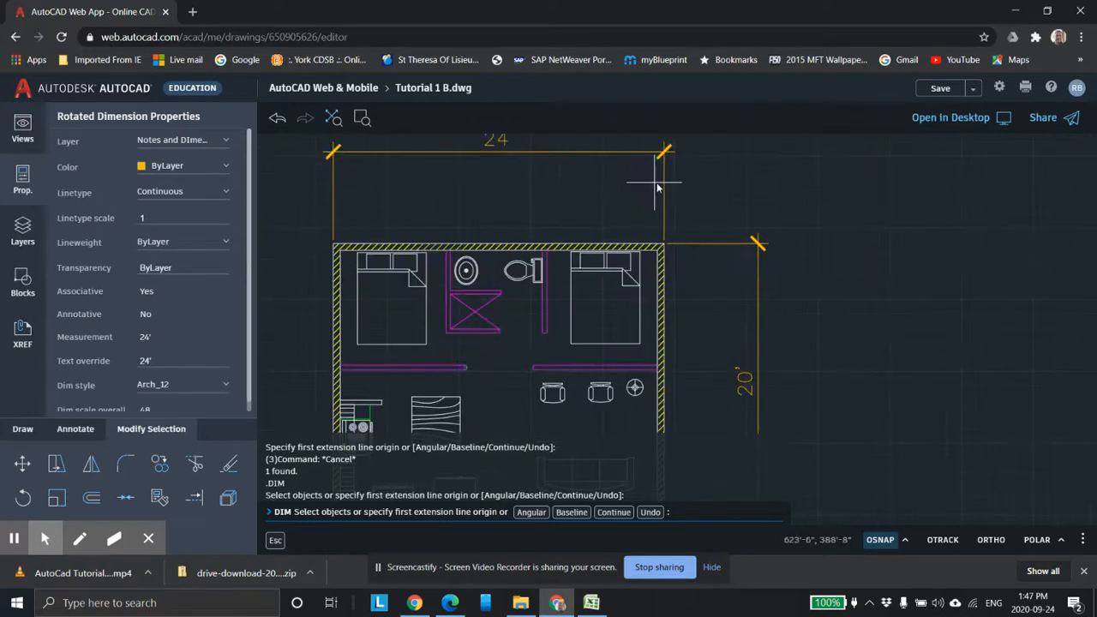
pyautogui.scroll(-2, 660, 266)
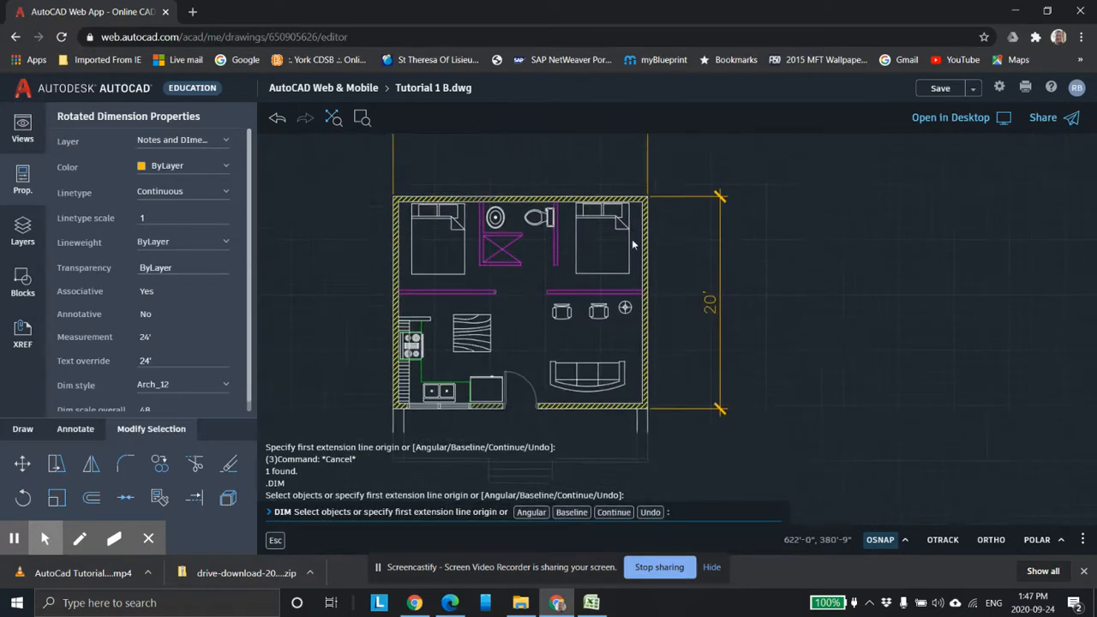
pyautogui.scroll(-2, 601, 244)
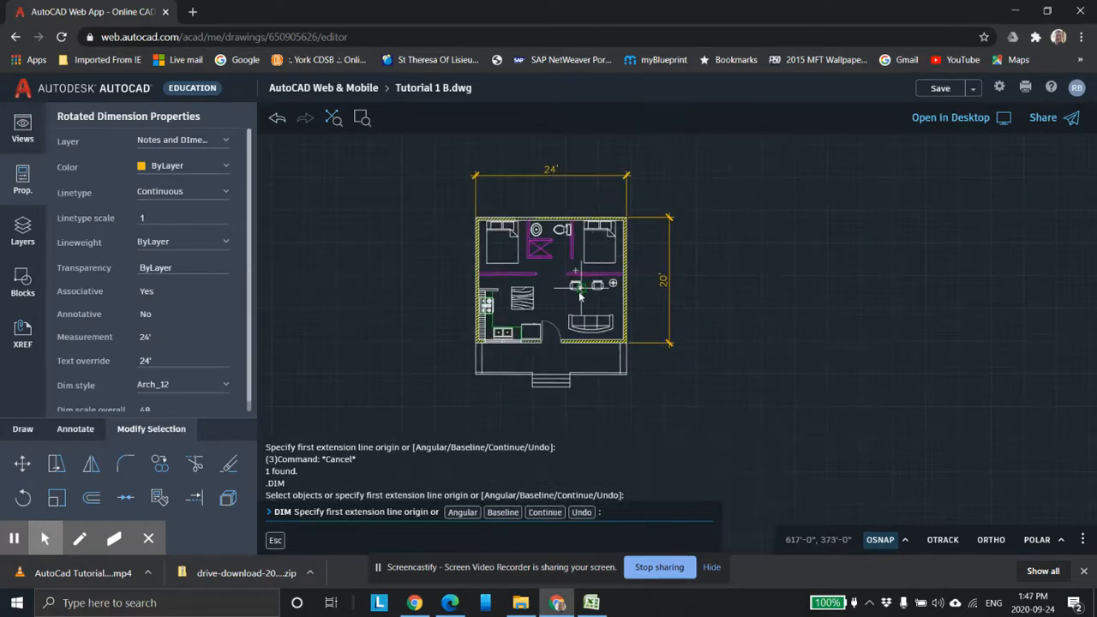
pyautogui.scroll(1, 578, 265)
pyautogui.moveTo(579, 266); pyautogui.dragTo(574, 242, button='middle')
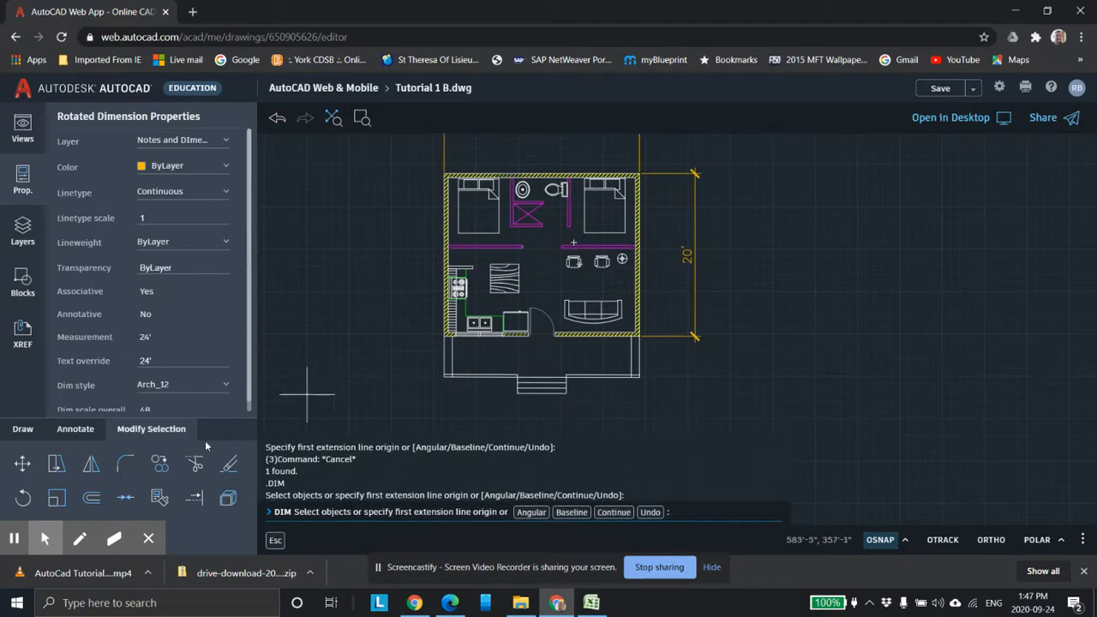
pyautogui.click(75, 428)
pyautogui.click(91, 462)
pyautogui.scroll(1, 550, 330)
pyautogui.scroll(3, 549, 330)
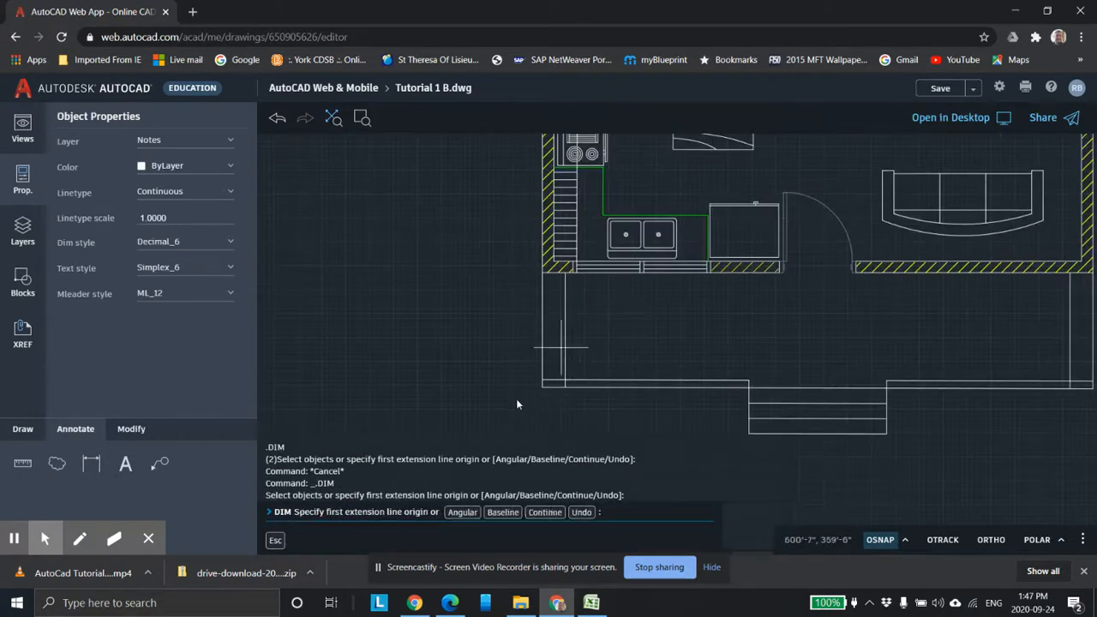
pyautogui.click(542, 387)
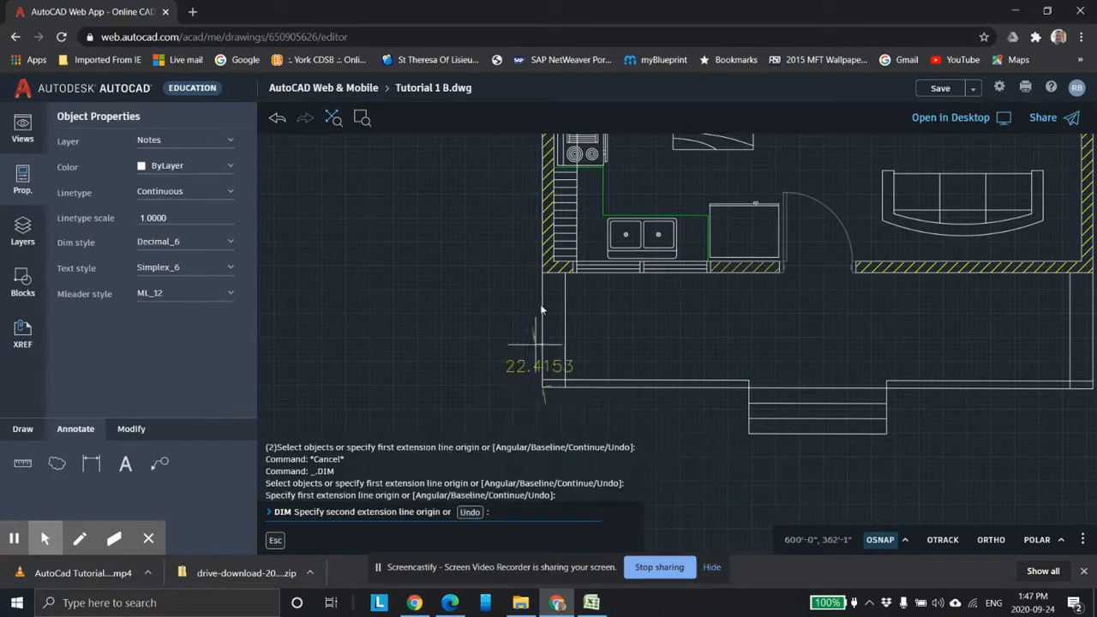
pyautogui.click(542, 275)
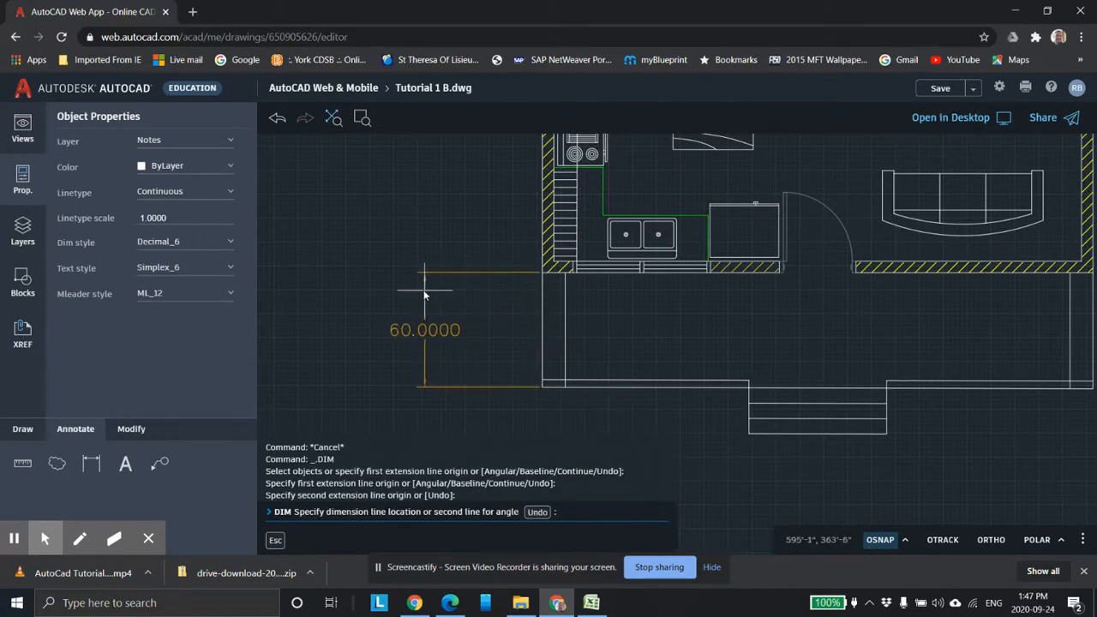
pyautogui.click(419, 296)
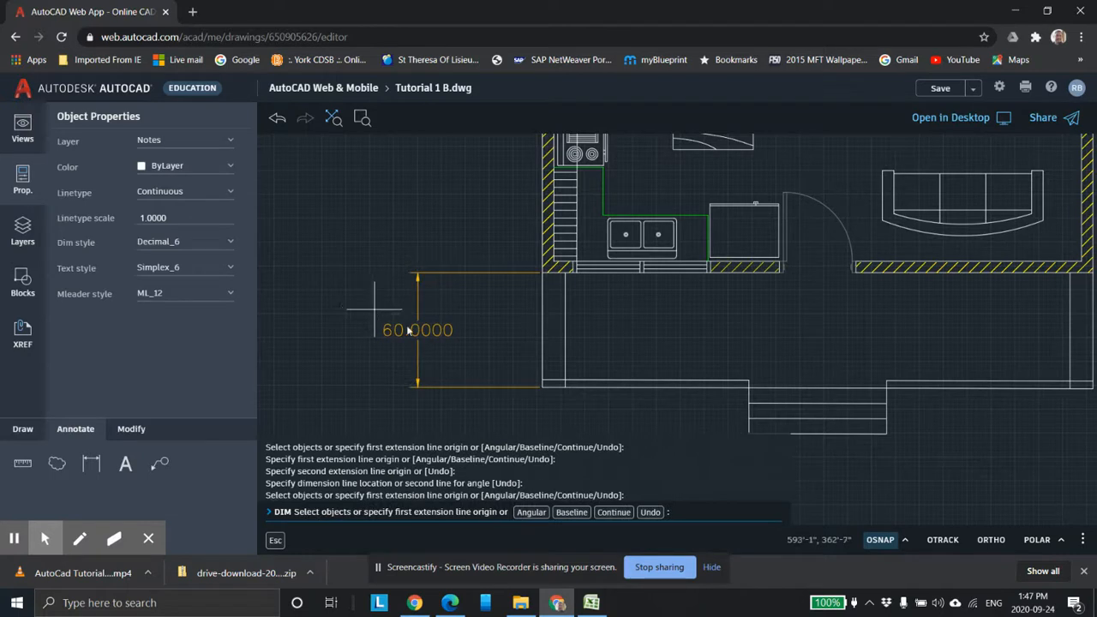
pyautogui.press('Escape')
pyautogui.press('Escape')
# Step: Give the porch depth dimension a text override of 5'
pyautogui.click(437, 337)
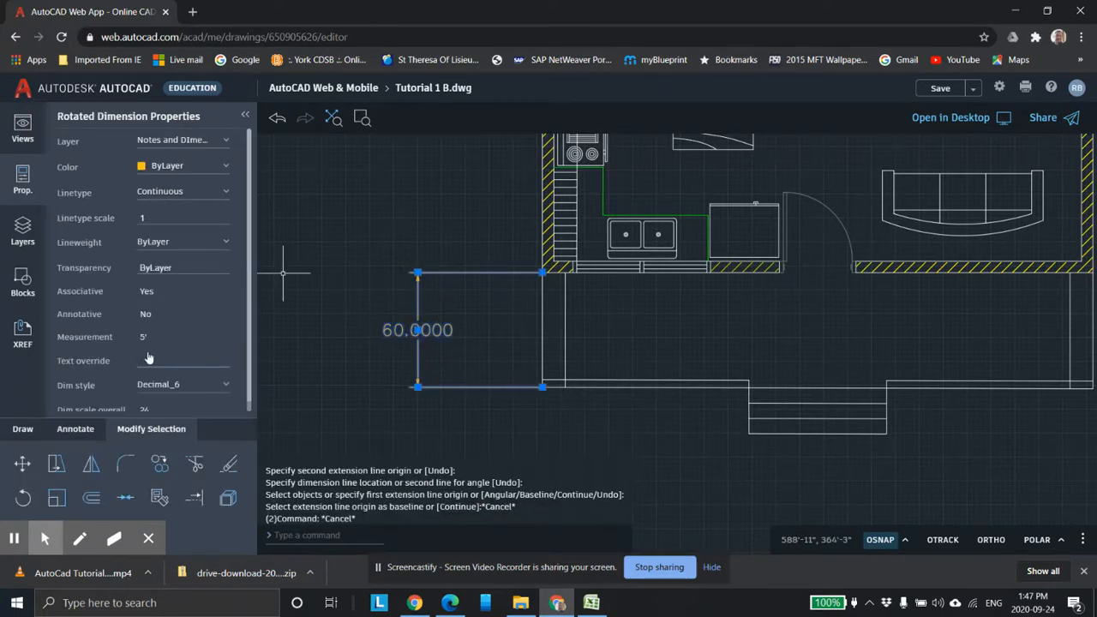
pyautogui.press('Return')
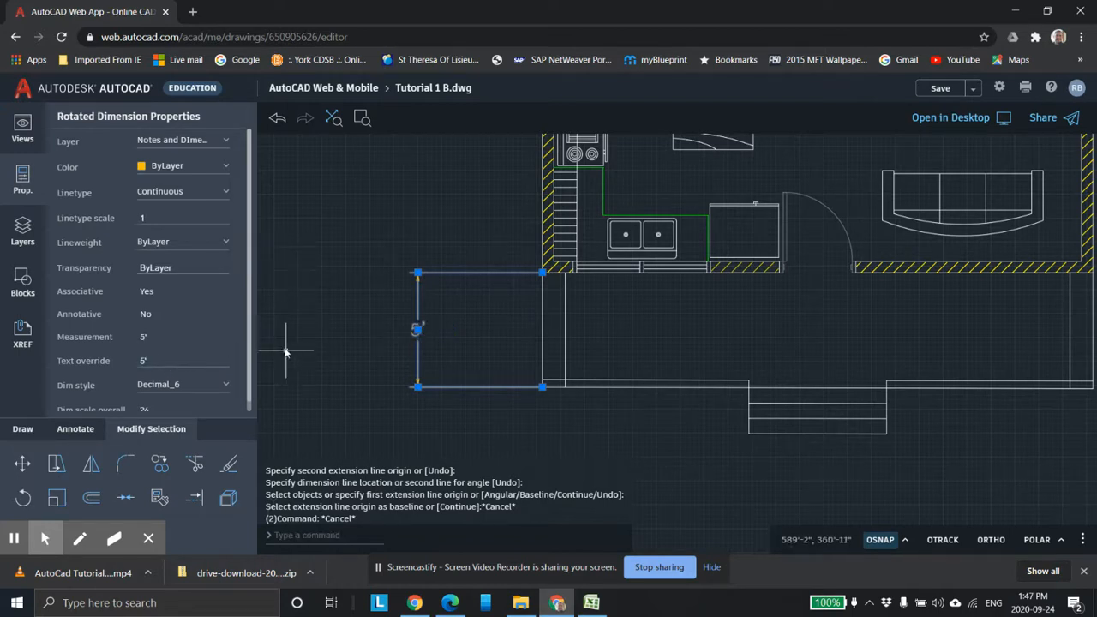
pyautogui.scroll(-1, 229, 369)
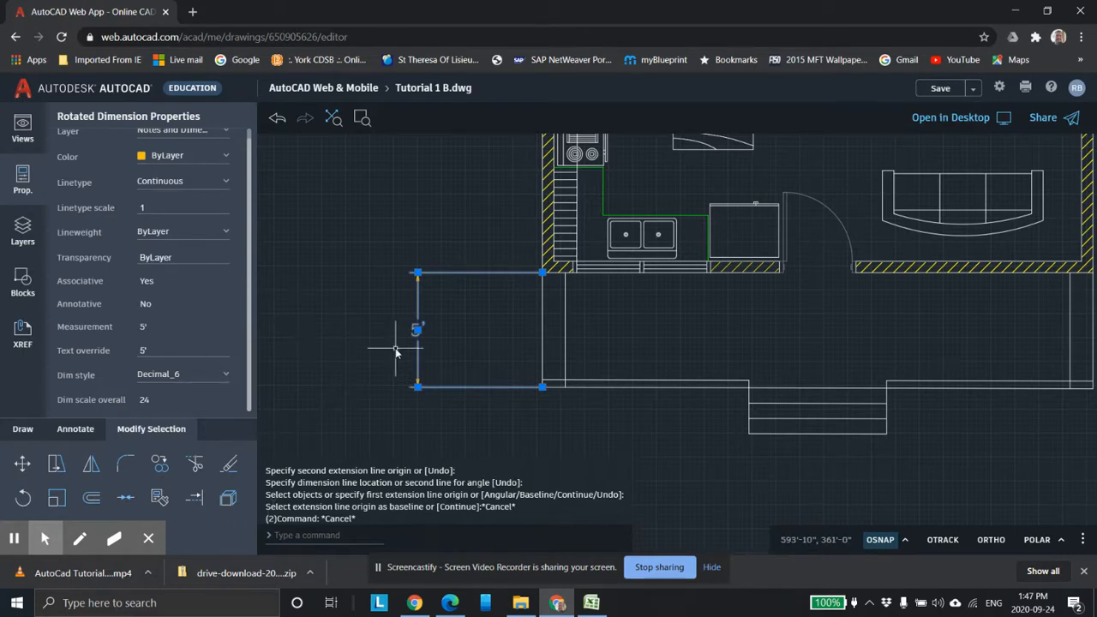
# Step: Dimension the width of the porch steps from corner to corner, placing the dimension line below them
pyautogui.press('Return')
pyautogui.scroll(-3, 646, 349)
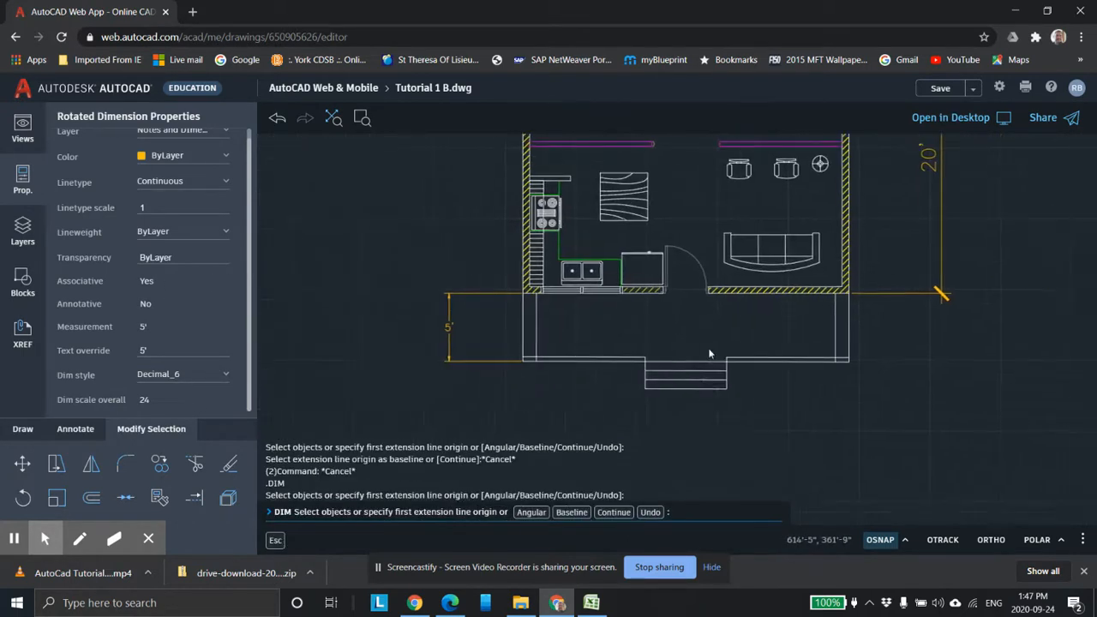
pyautogui.click(642, 390)
pyautogui.click(723, 390)
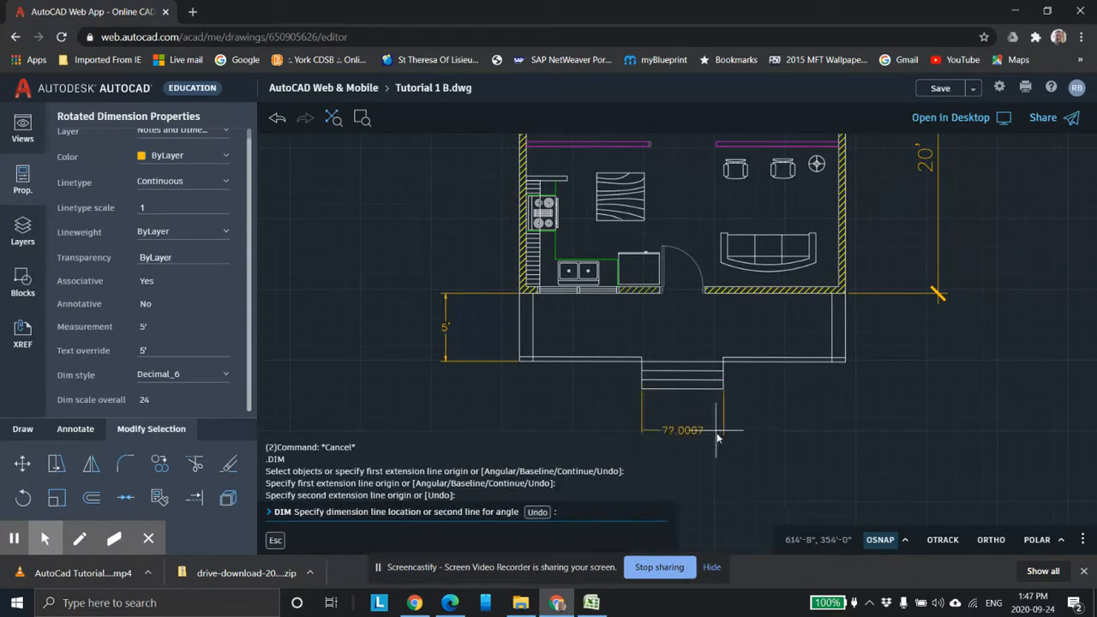
pyautogui.click(705, 420)
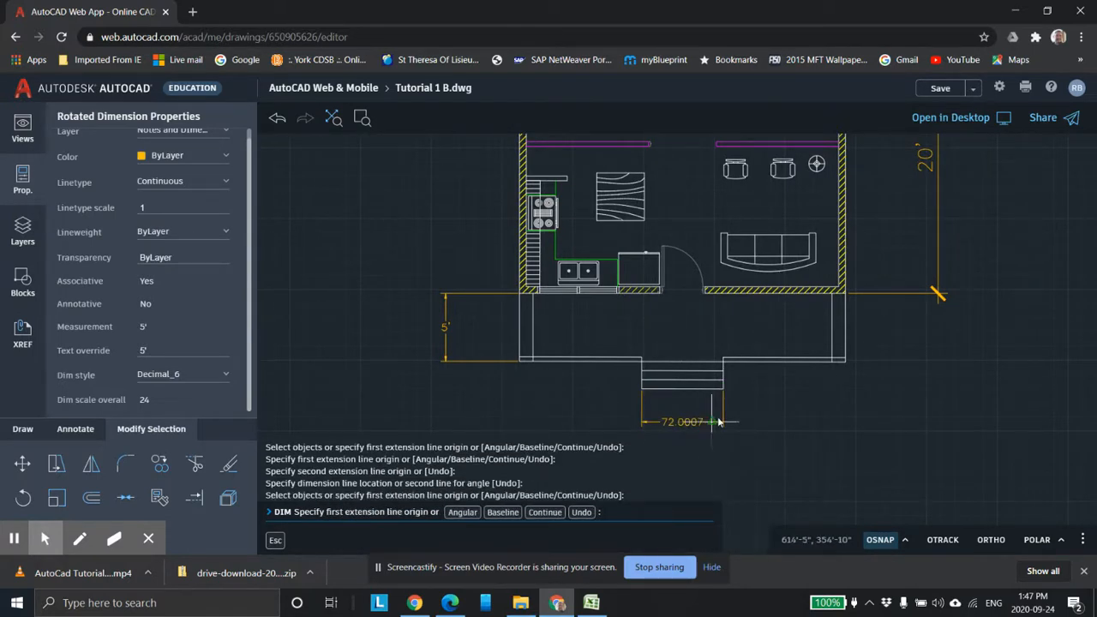
pyautogui.scroll(-3, 711, 420)
pyautogui.moveTo(714, 363); pyautogui.dragTo(656, 270, button='middle')
pyautogui.press('Escape')
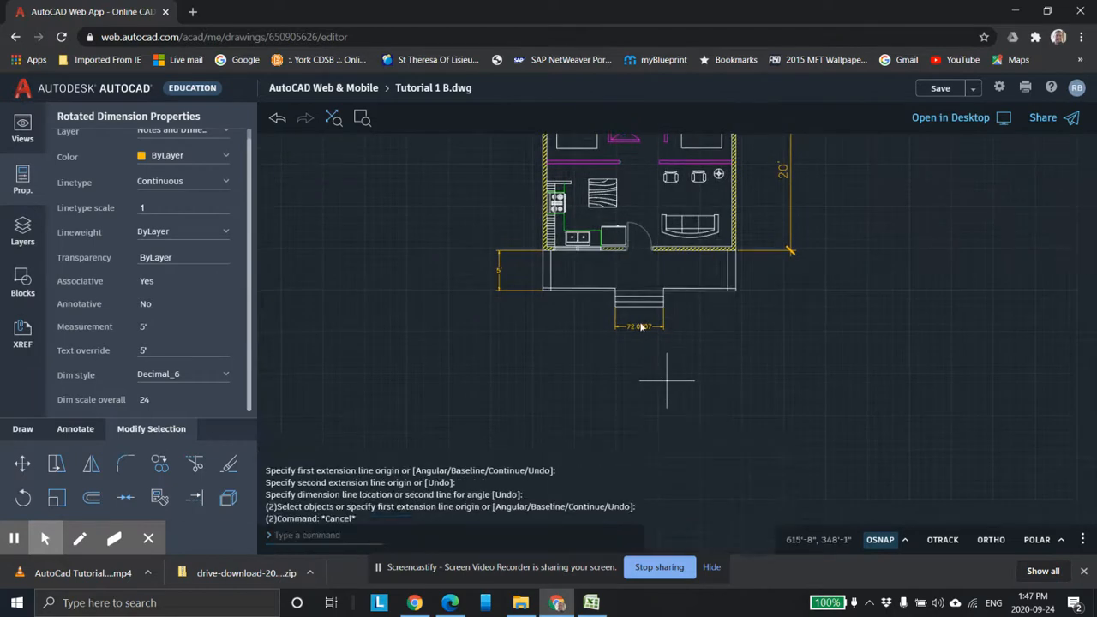
# Step: Give the porch steps' dimension a text override of 6' and the dimension style Arch_12
pyautogui.click(641, 324)
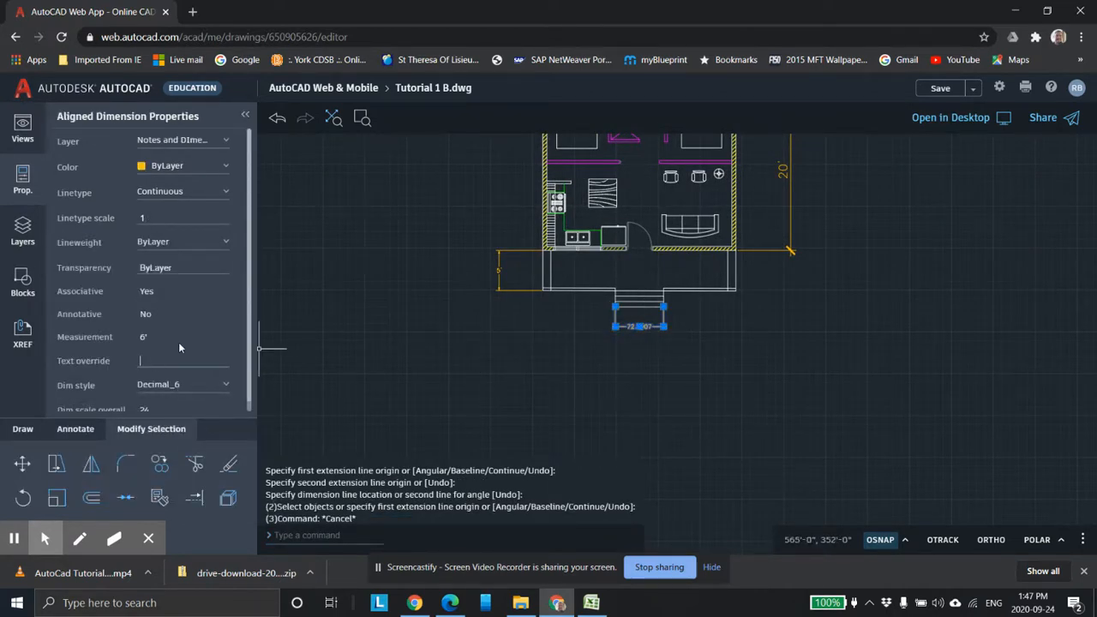
pyautogui.write("6'")
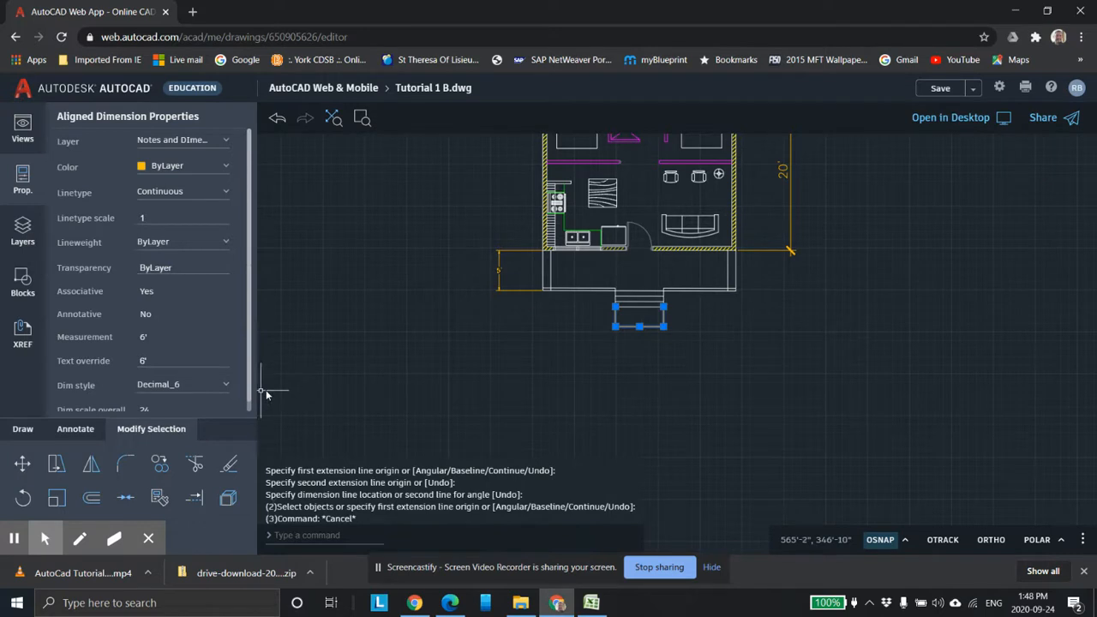
pyautogui.scroll(-1, 202, 384)
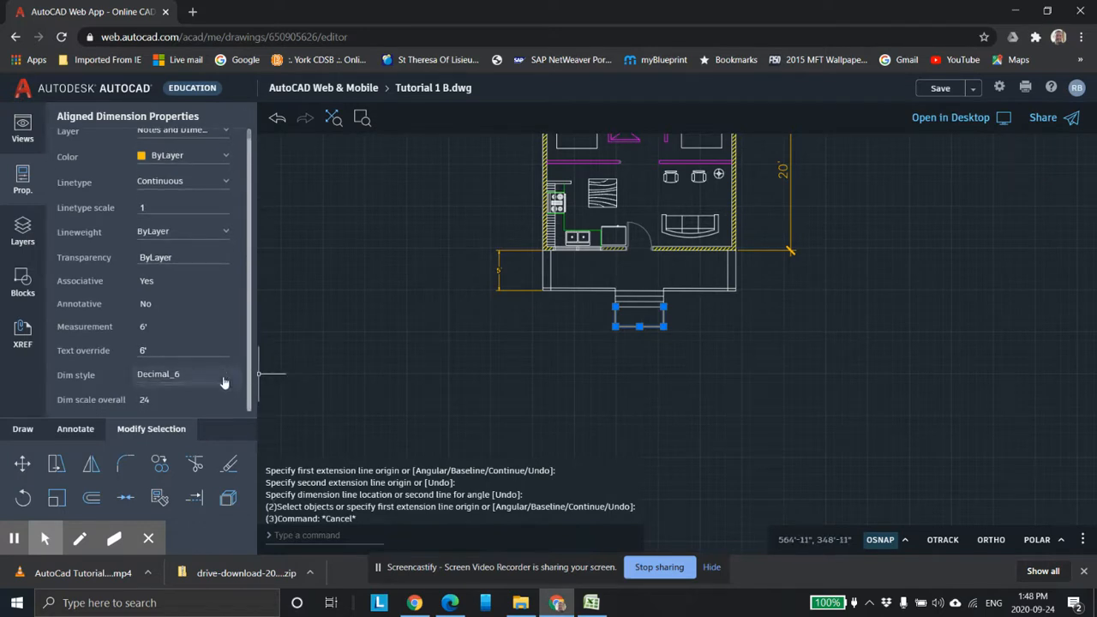
pyautogui.click(213, 376)
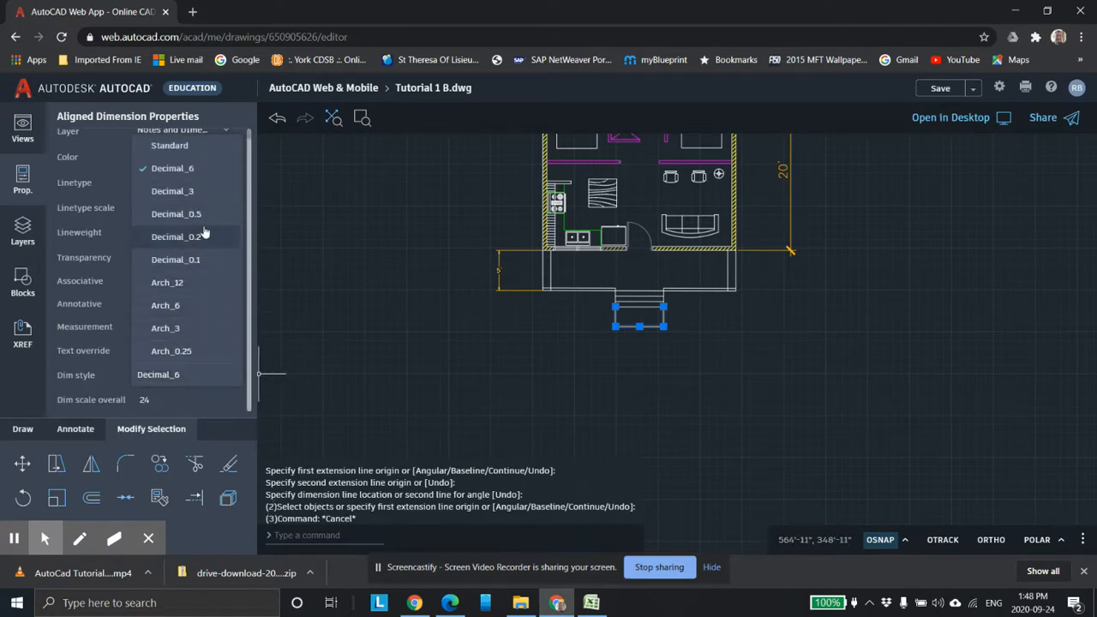
pyautogui.click(193, 287)
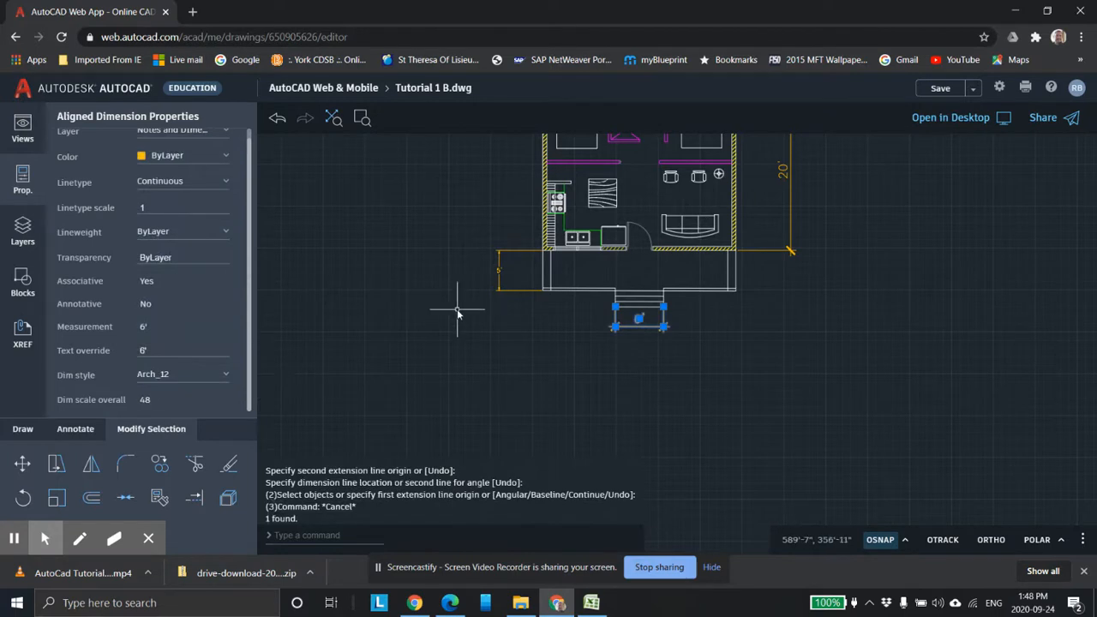
# Step: Examine the interior partitions and rooms up close and the whole dimensioned plan
pyautogui.press('Return')
pyautogui.moveTo(798, 330)
pyautogui.mouseDown(button='middle')
pyautogui.moveTo(730, 400)
pyautogui.moveTo(678, 417)
pyautogui.mouseUp(button='middle')
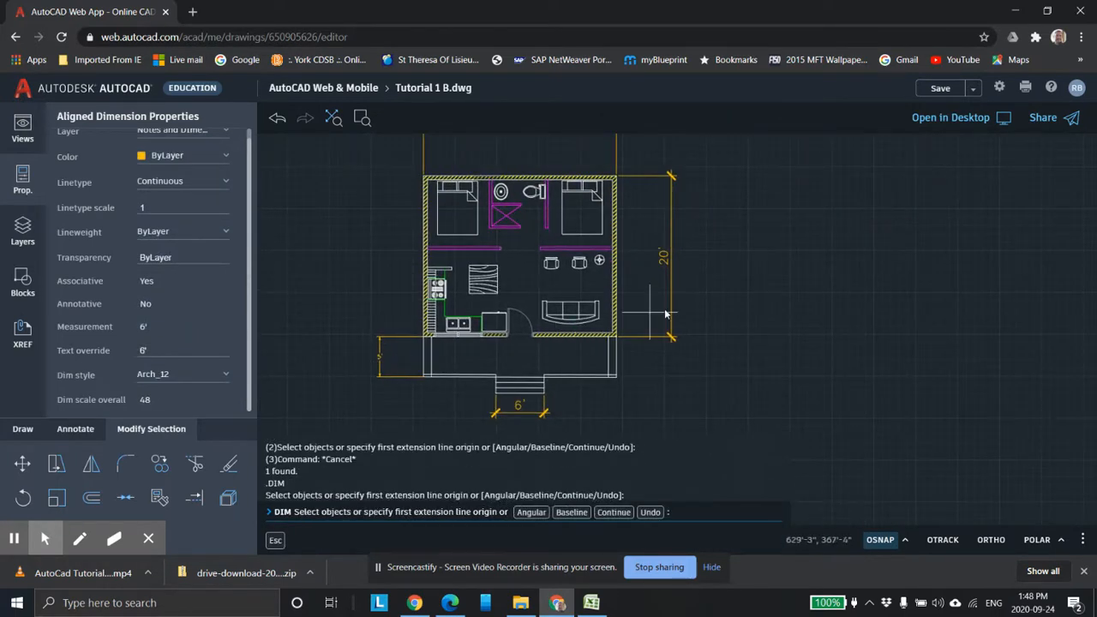
pyautogui.scroll(3, 616, 276)
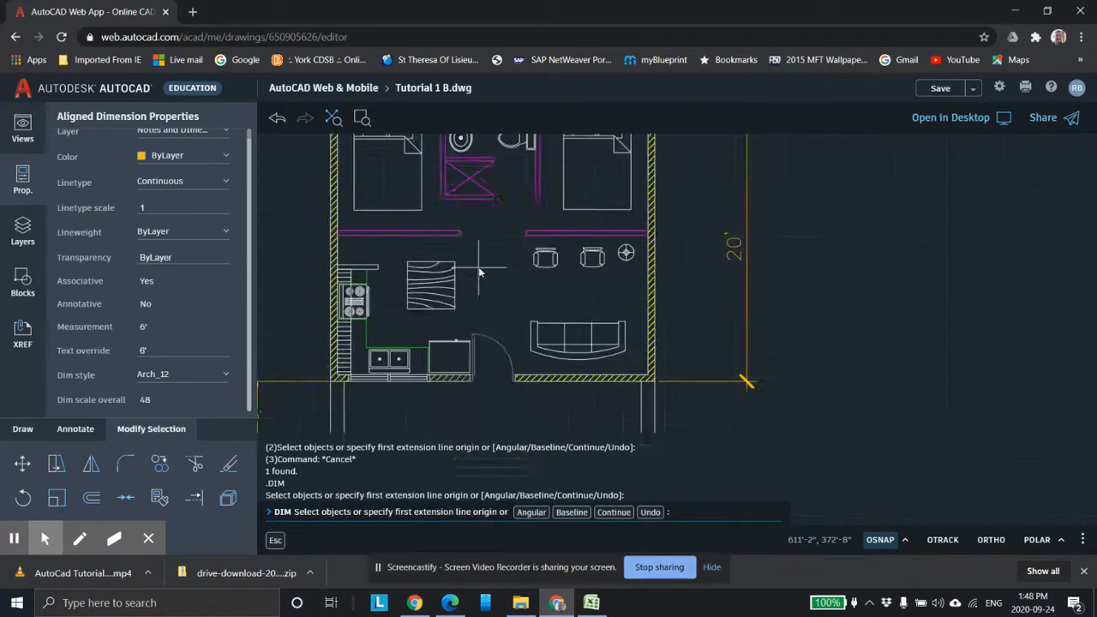
pyautogui.moveTo(499, 254); pyautogui.dragTo(581, 298, button='middle')
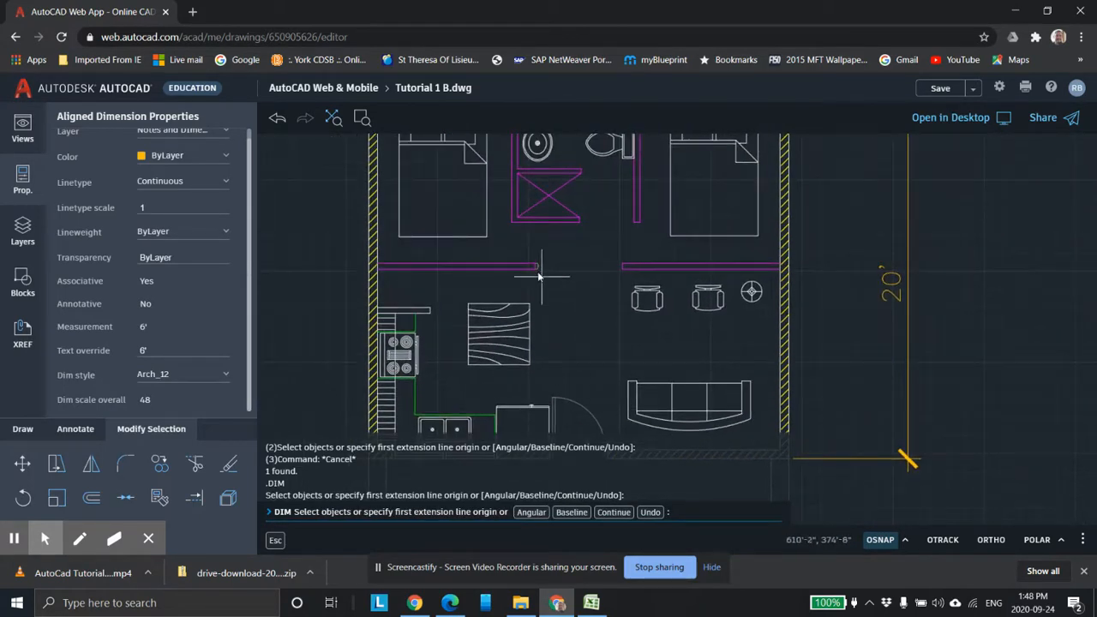
pyautogui.scroll(3, 569, 286)
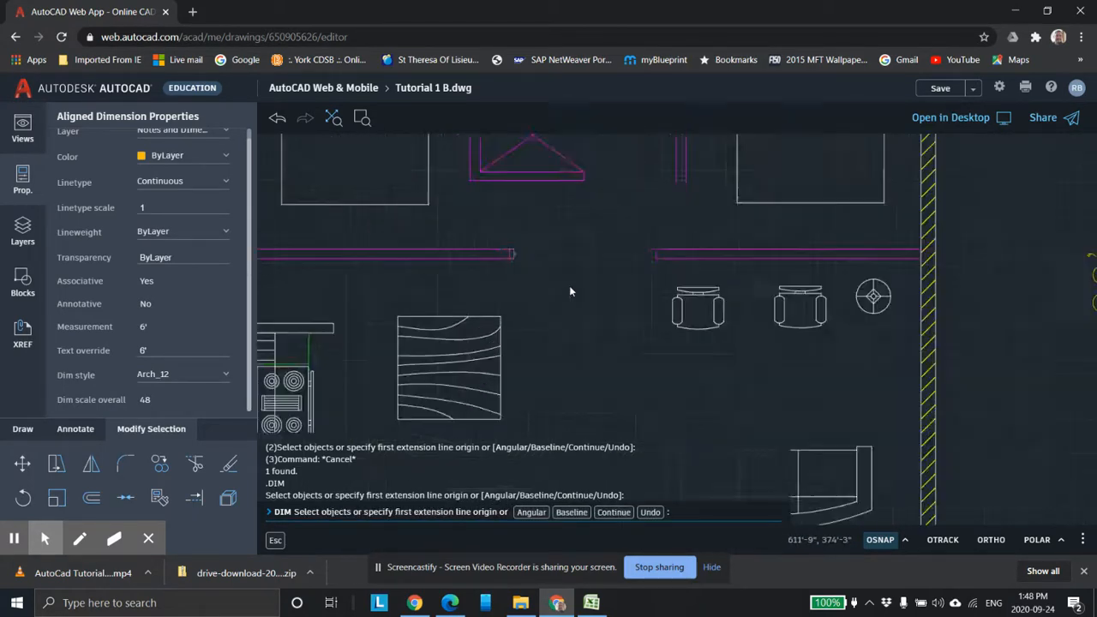
pyautogui.scroll(-4, 592, 287)
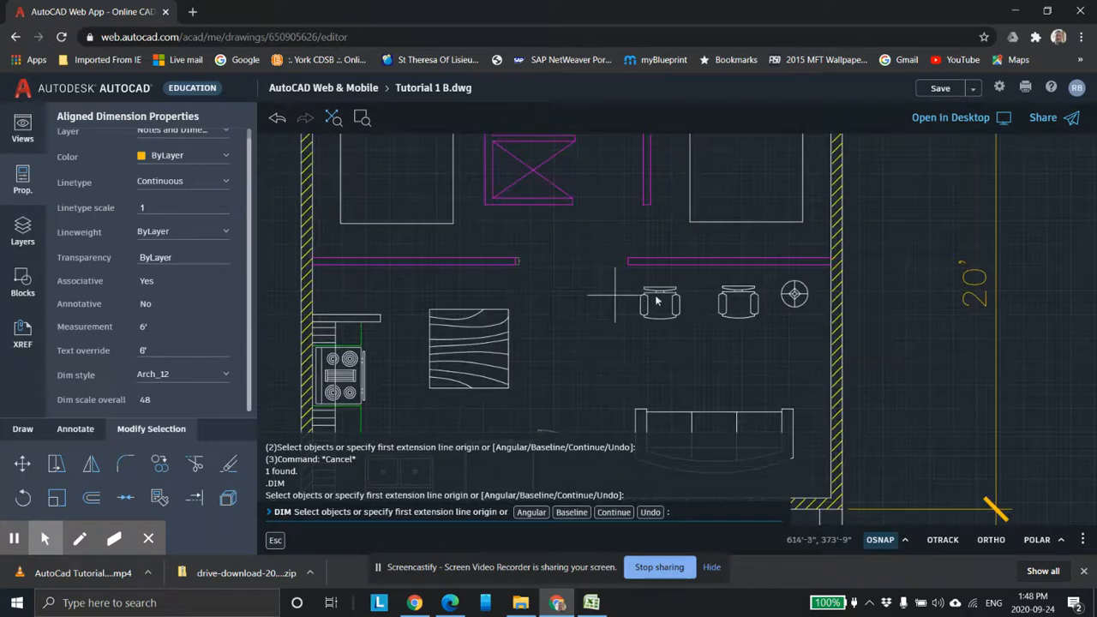
pyautogui.scroll(-4, 651, 292)
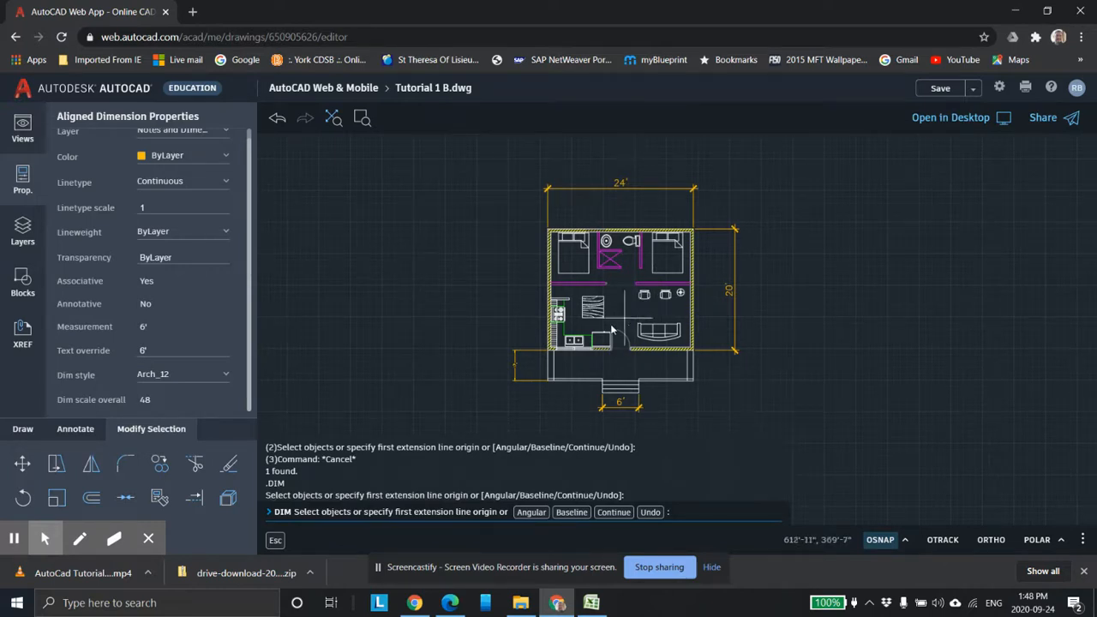
pyautogui.scroll(2, 605, 313)
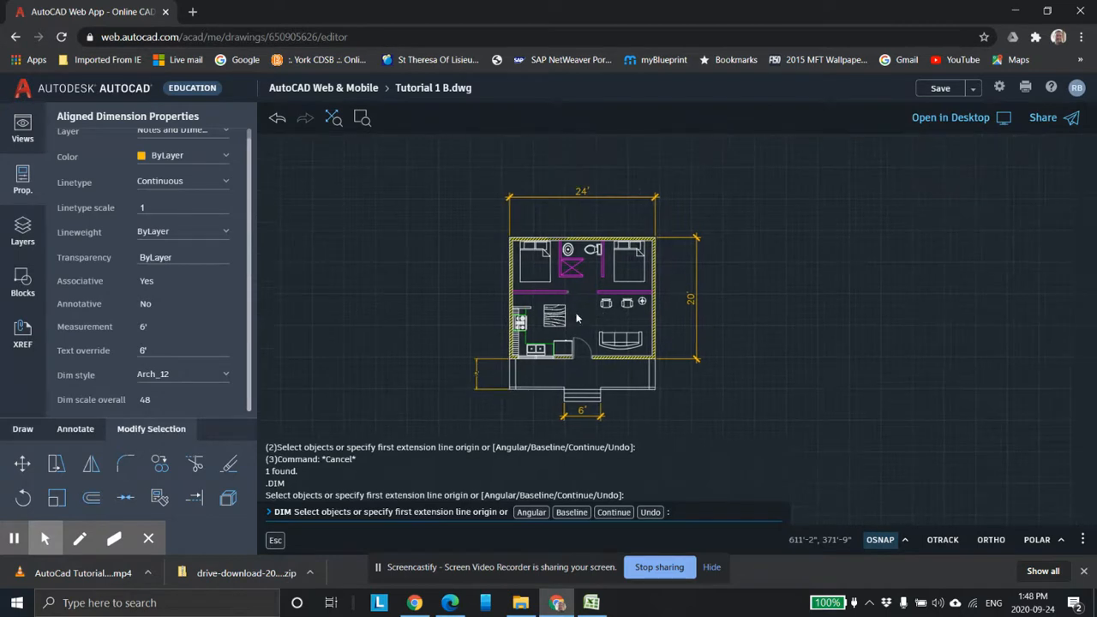
pyautogui.scroll(4, 581, 316)
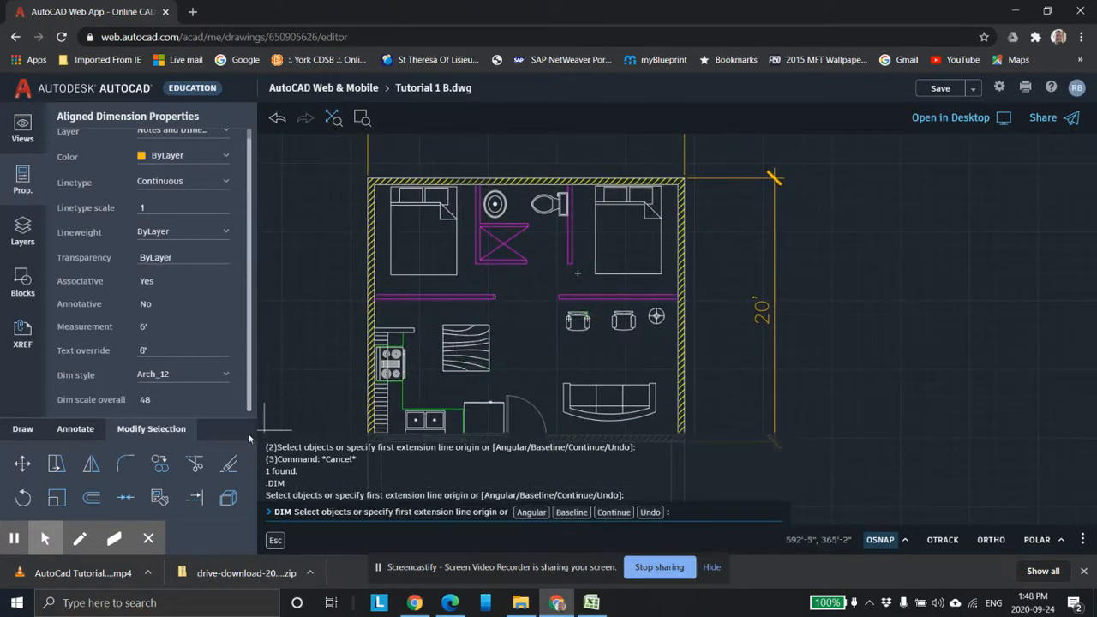
# Step: Add multiline text in the empty area right of the plan reading BEDROOM with 8' X 8'4" on the second line, at text height 10
pyautogui.click(79, 429)
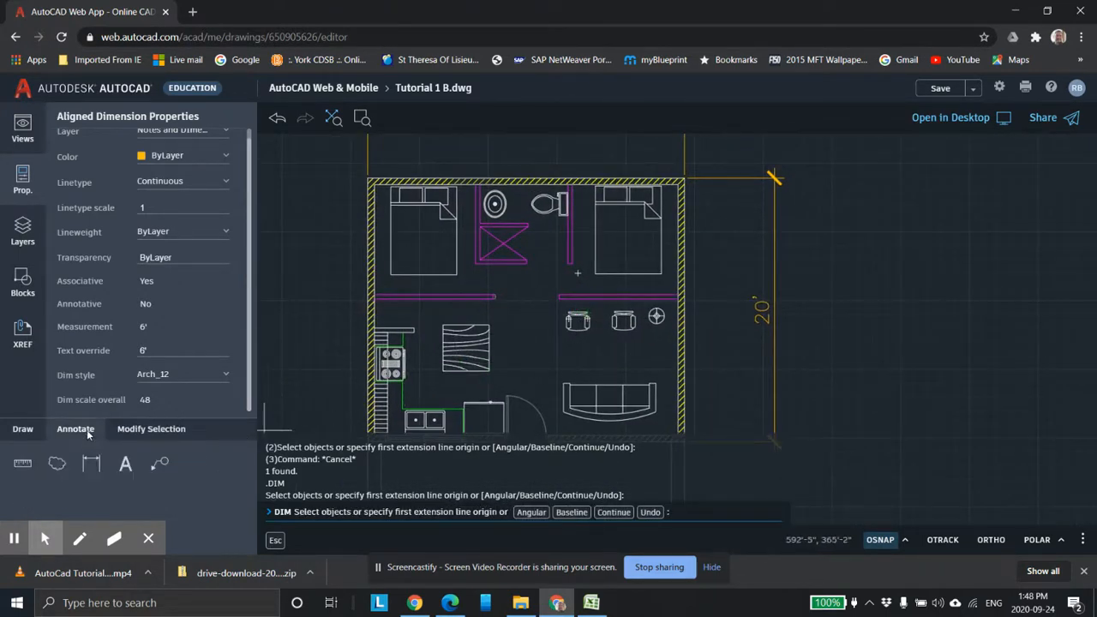
pyautogui.click(125, 464)
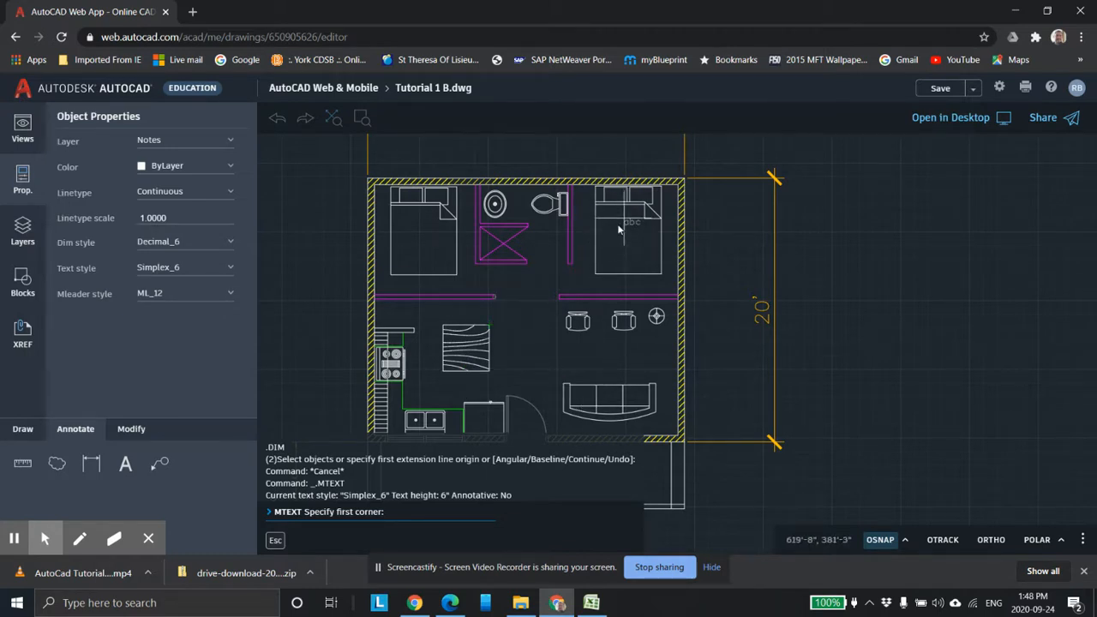
pyautogui.click(861, 298)
pyautogui.click(1003, 221)
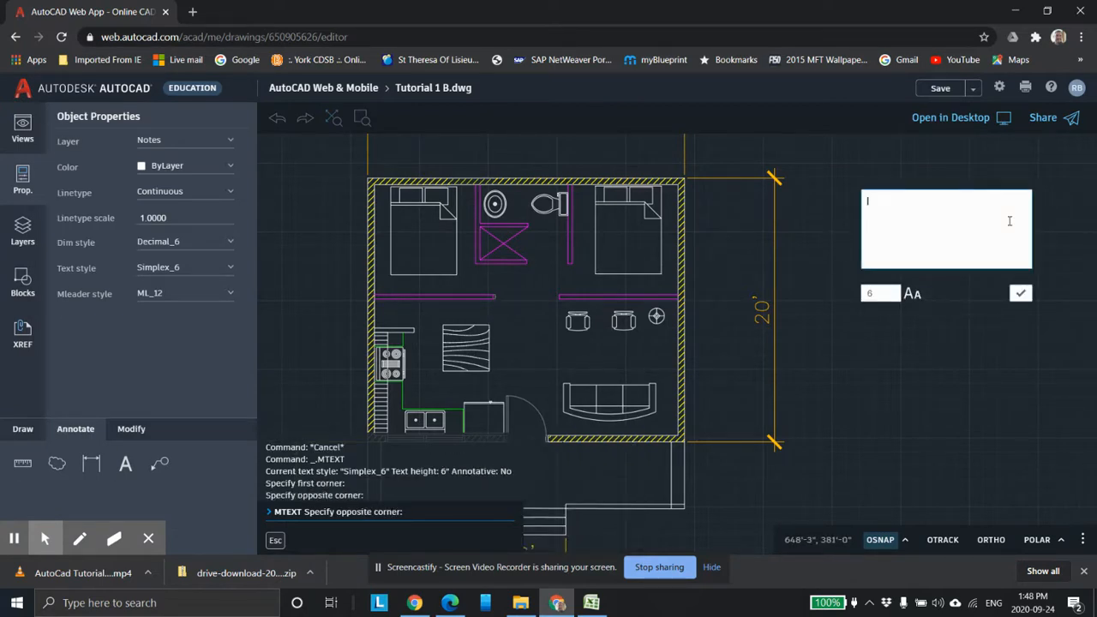
pyautogui.press('capslock')
pyautogui.write('BE')
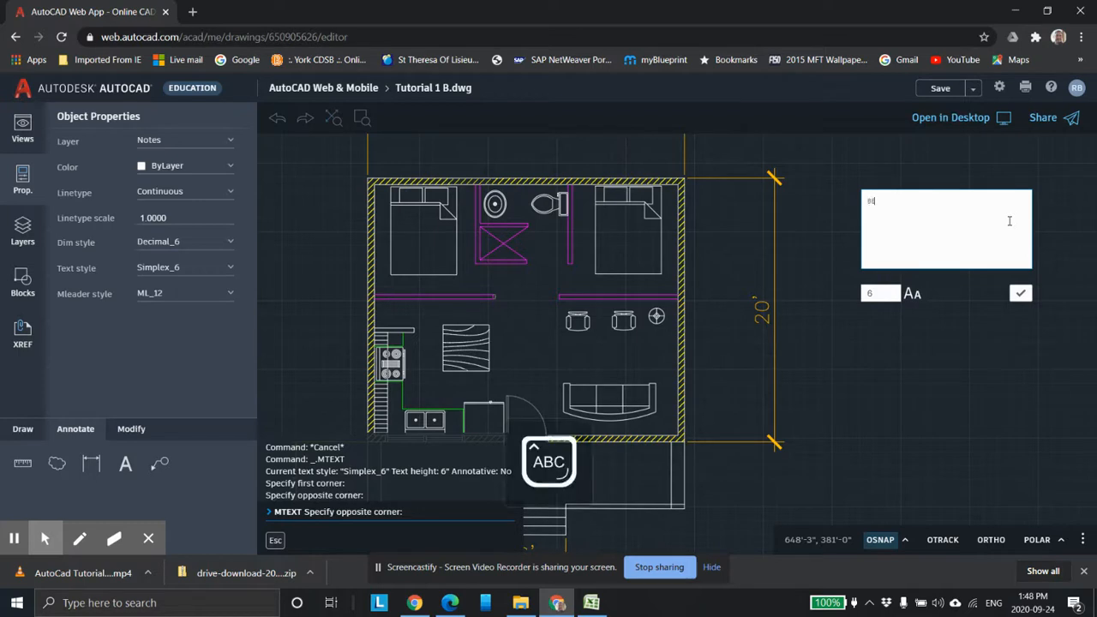
pyautogui.write('RRIIN --')
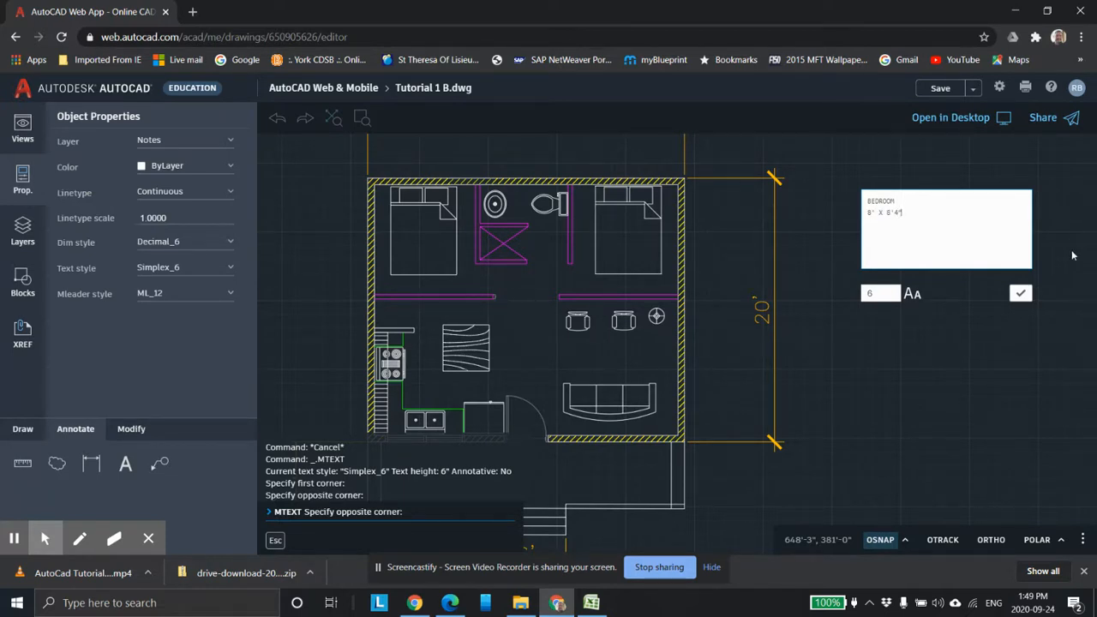
pyautogui.write('"')
pyautogui.doubleClick(885, 295)
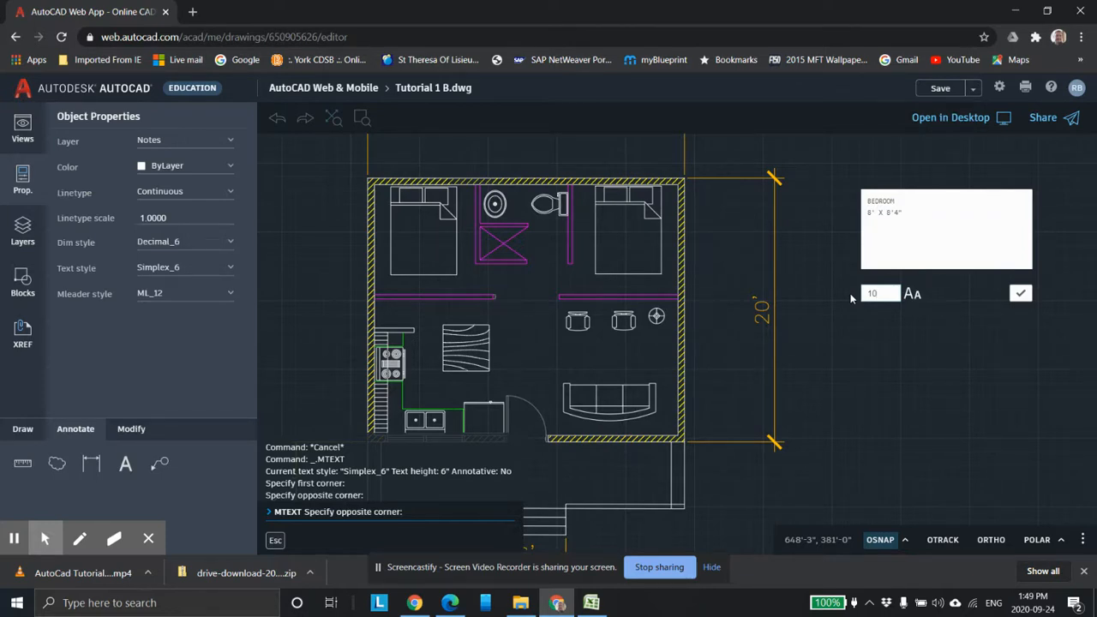
pyautogui.click(1014, 293)
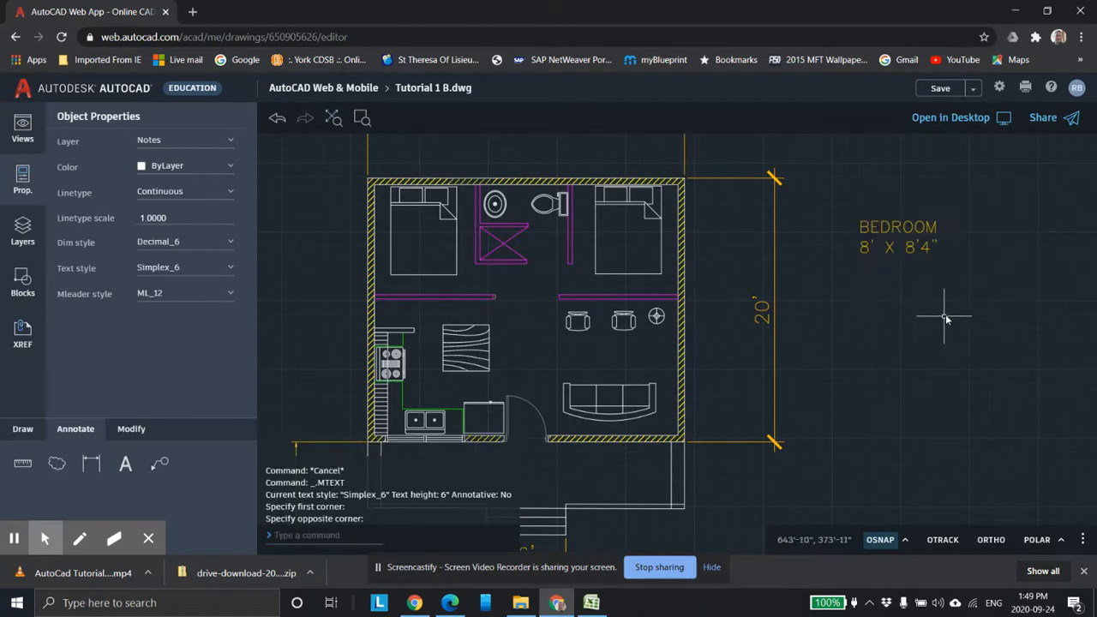
# Step: Move the BEDROOM label from beside the plan into the right-hand bedroom, over the bed
pyautogui.click(910, 243)
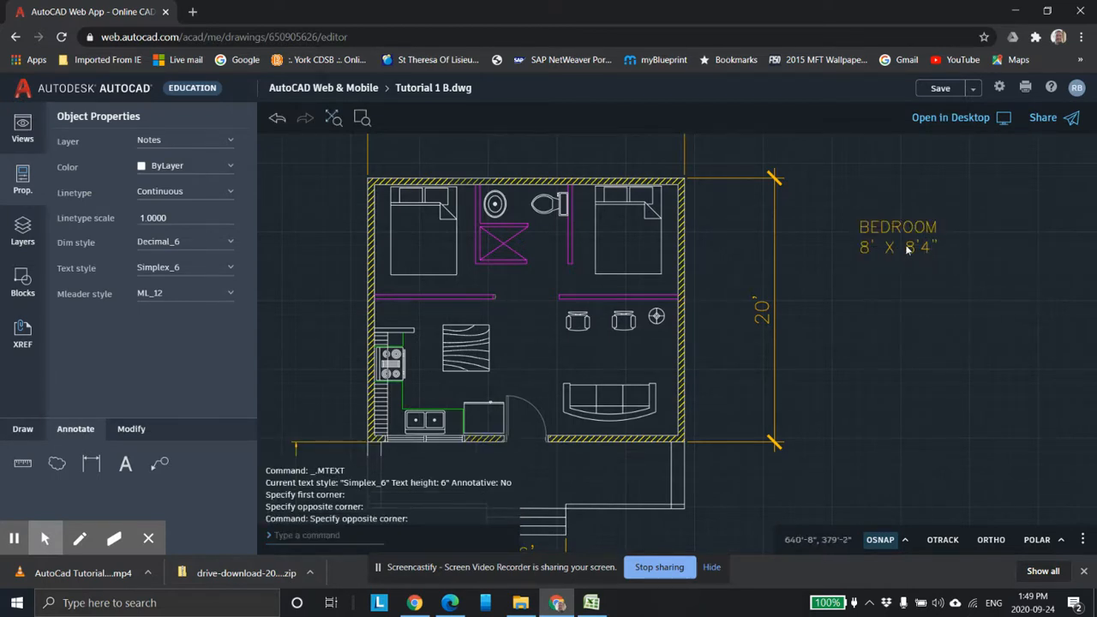
pyautogui.click(890, 231)
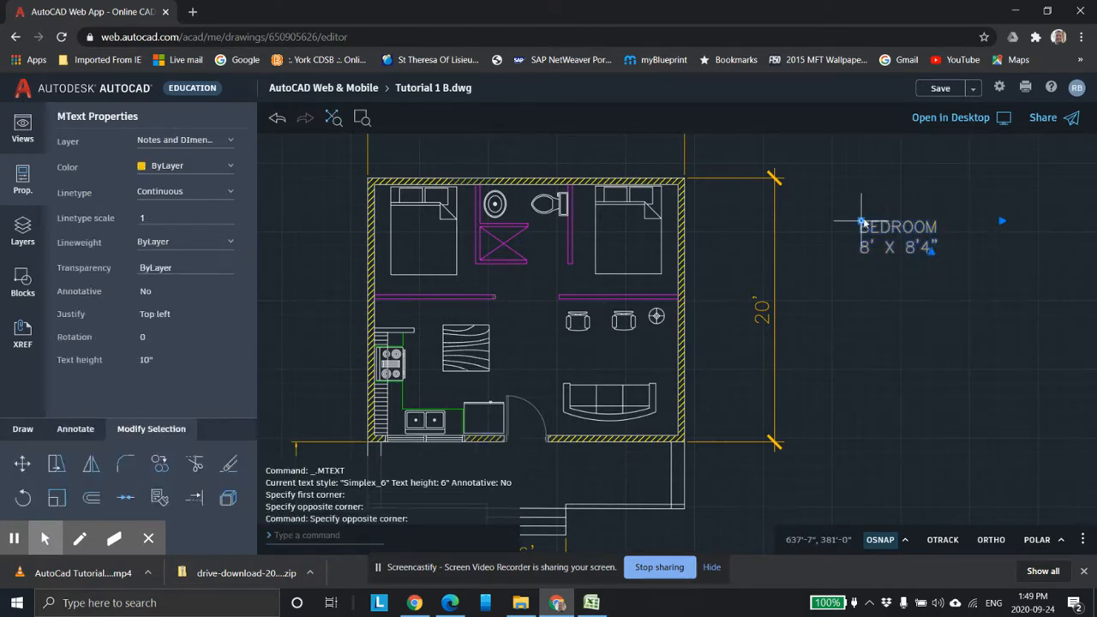
pyautogui.click(862, 221)
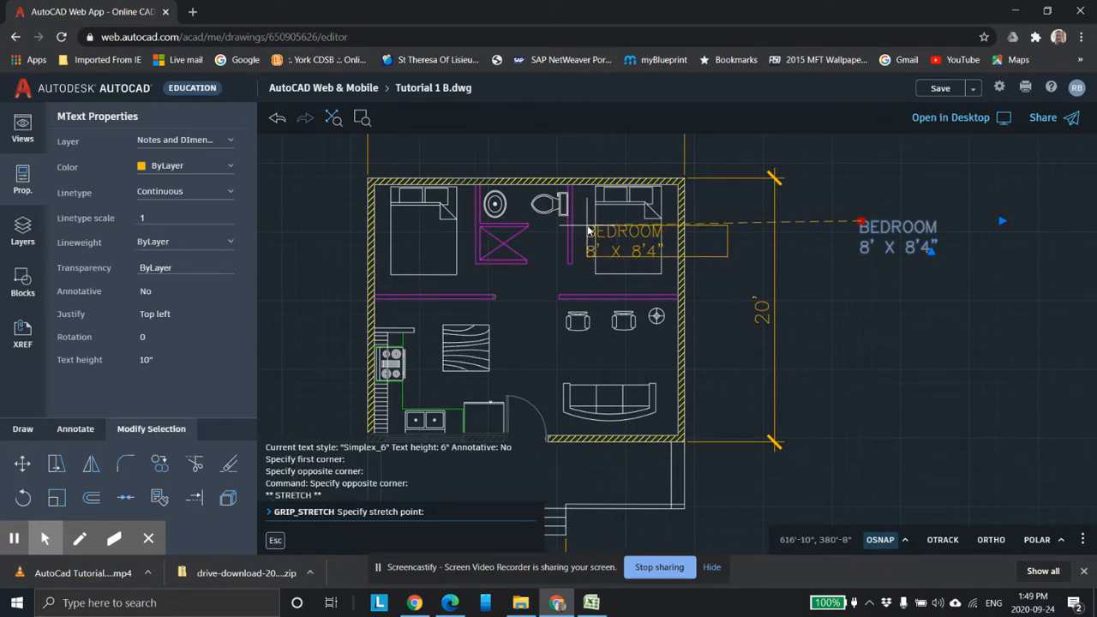
pyautogui.click(590, 231)
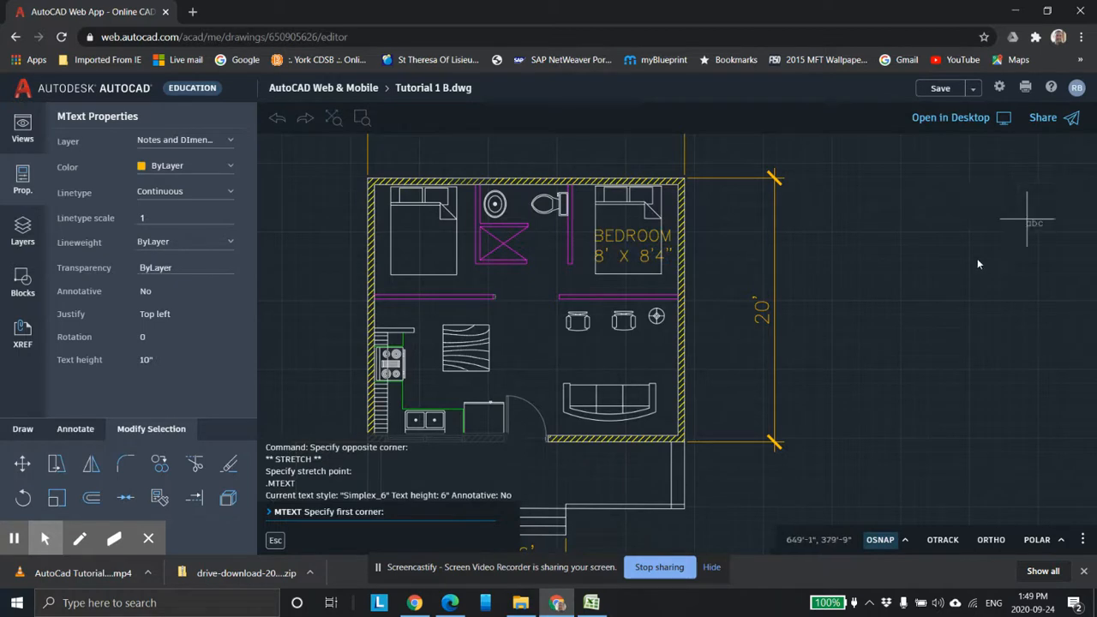
pyautogui.click(618, 235)
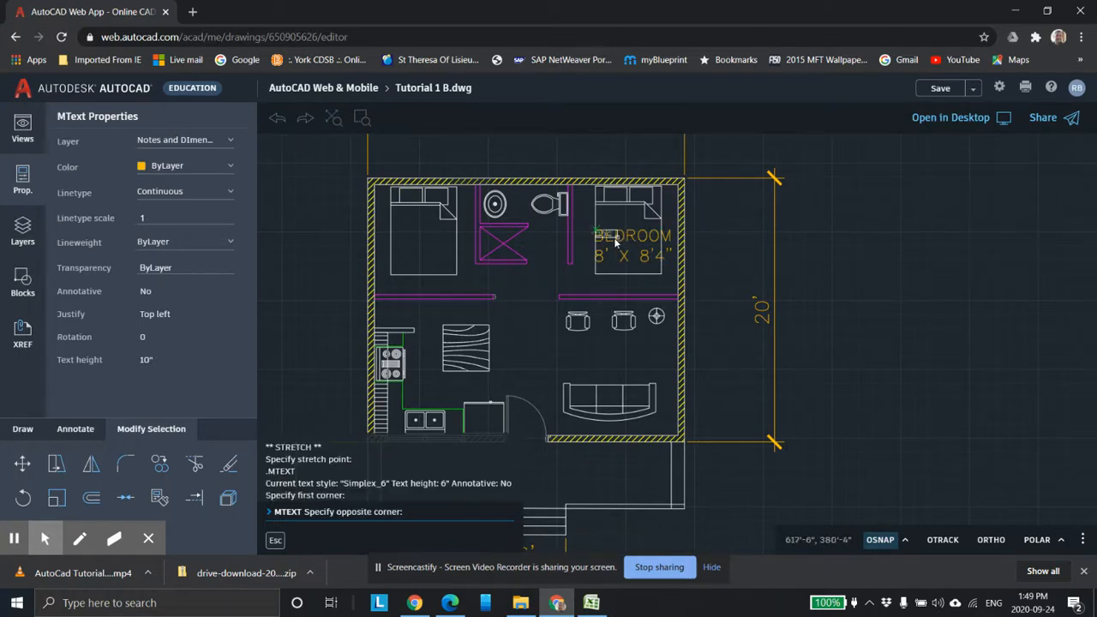
pyautogui.press('Escape')
pyautogui.press('Escape')
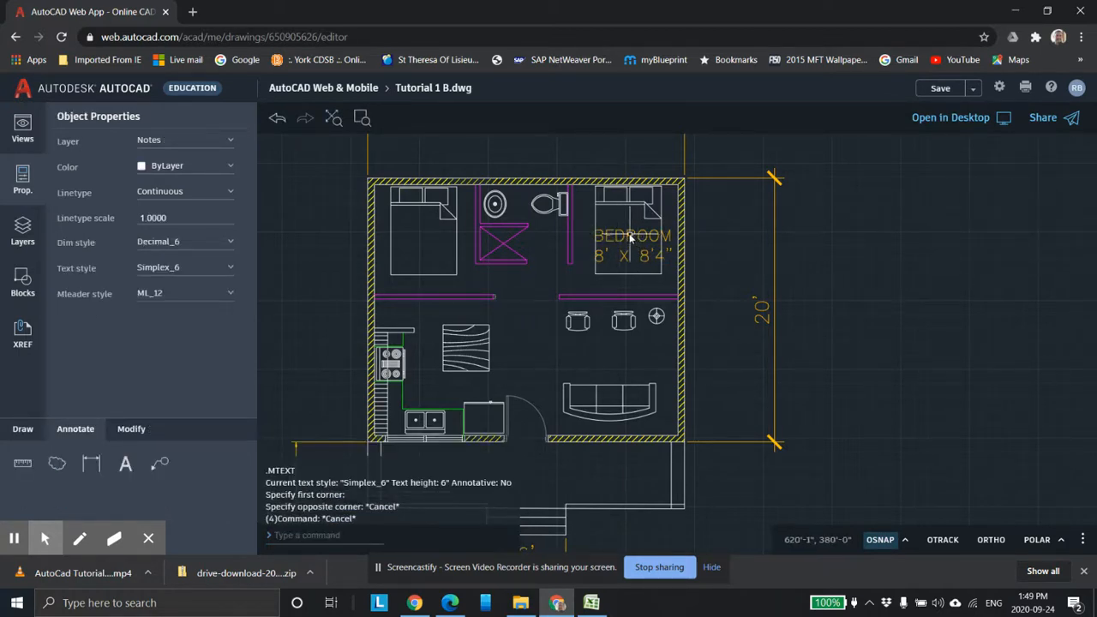
# Step: Turn off object snap and shift the BEDROOM label slightly left so it fits between the bathroom partition and the exterior wall
pyautogui.click(630, 238)
pyautogui.click(598, 233)
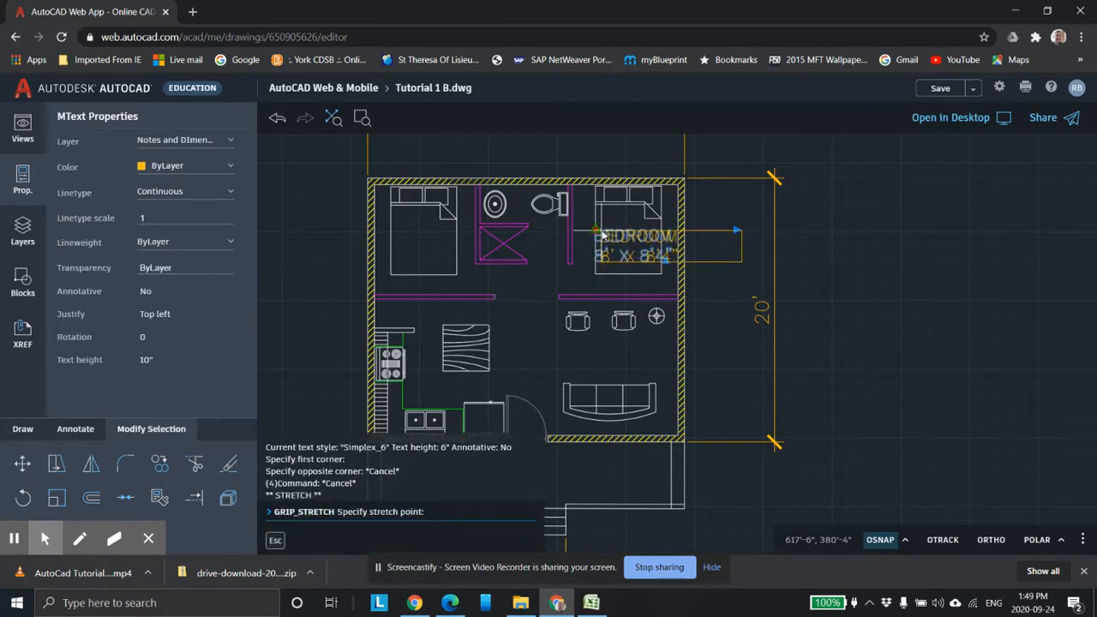
pyautogui.click(603, 234)
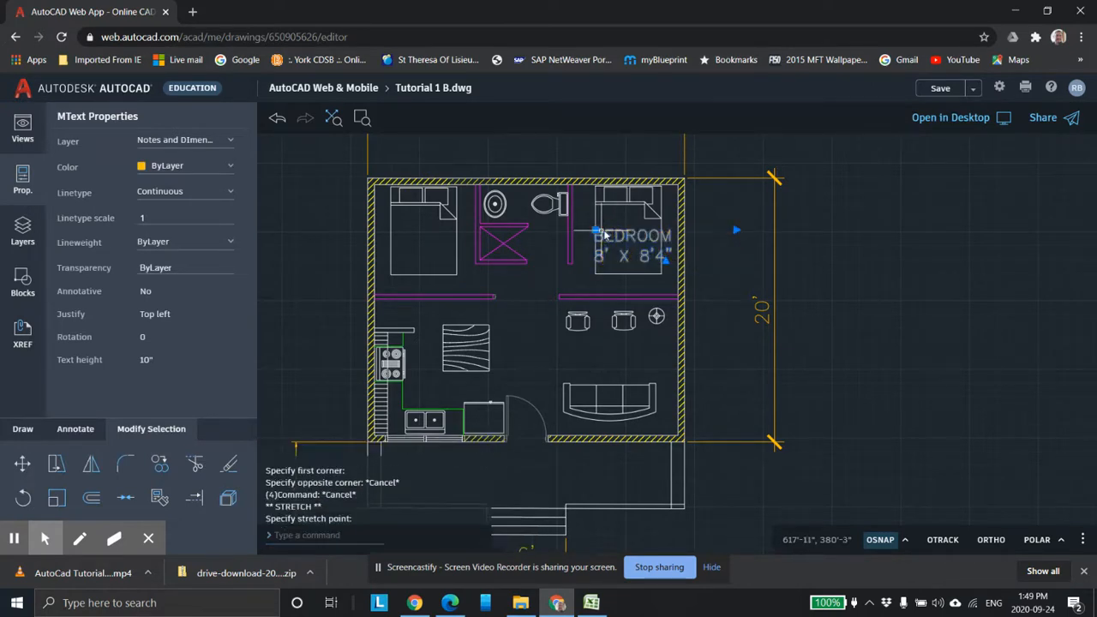
pyautogui.click(906, 248)
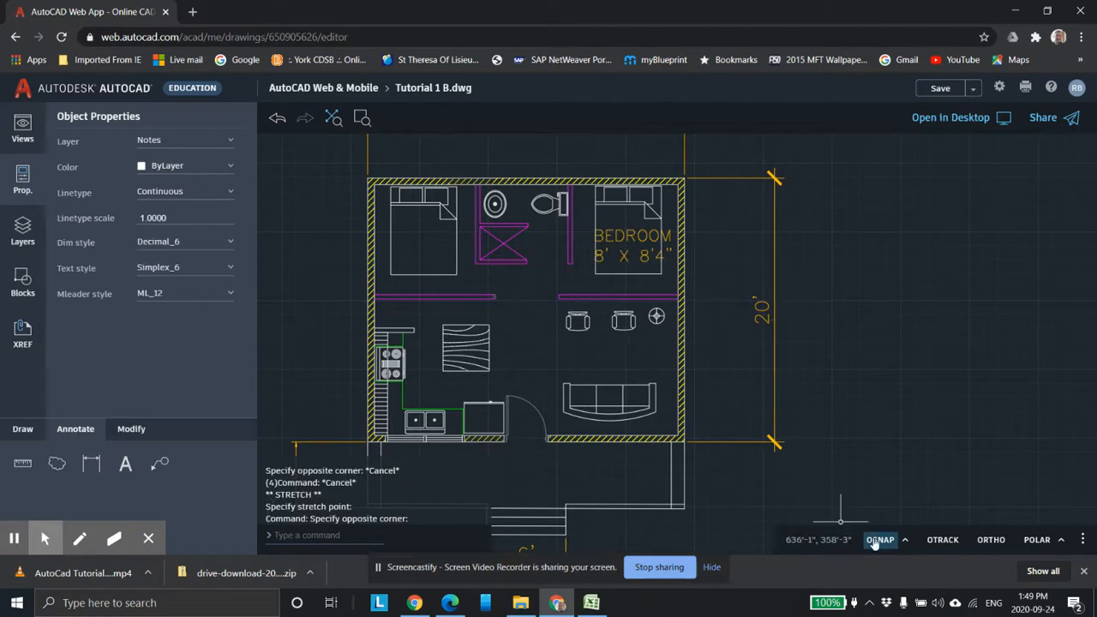
pyautogui.click(610, 241)
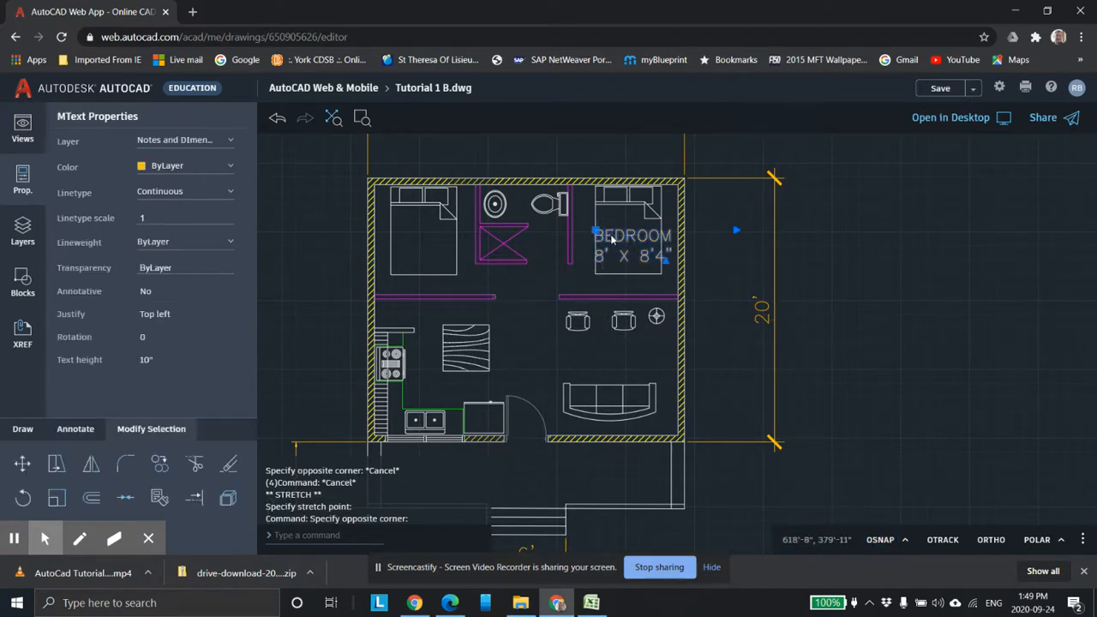
pyautogui.click(596, 230)
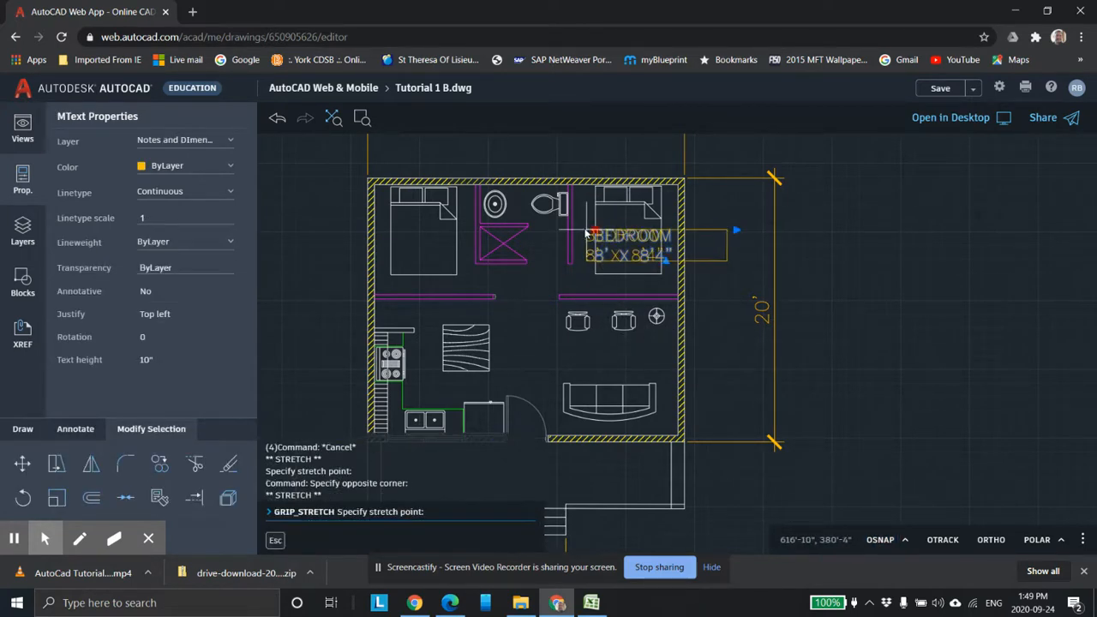
pyautogui.click(585, 229)
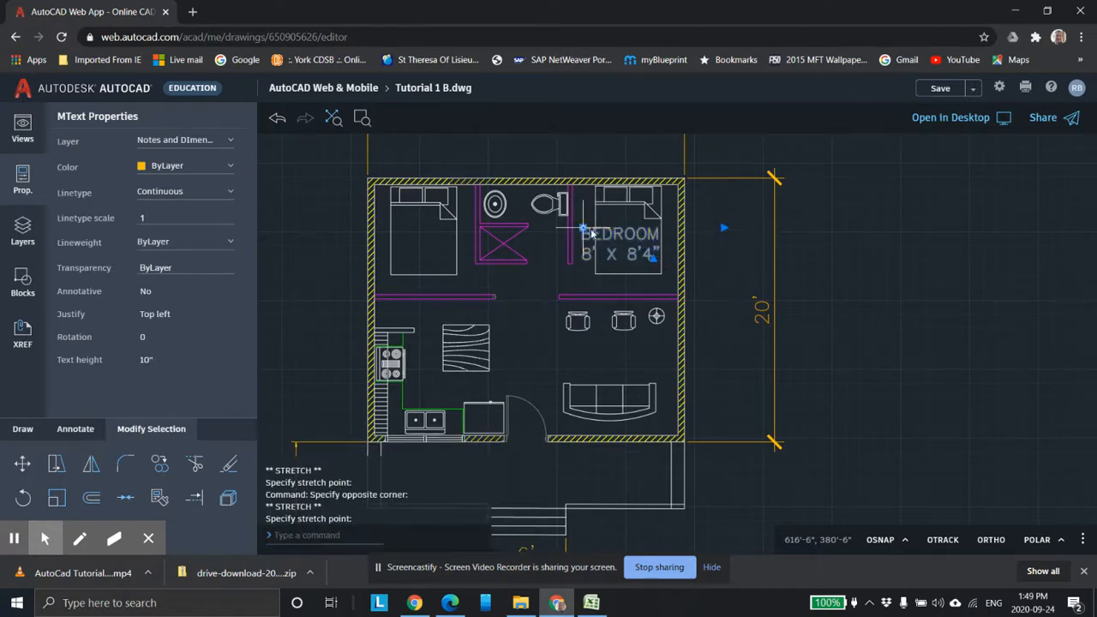
pyautogui.press('Return')
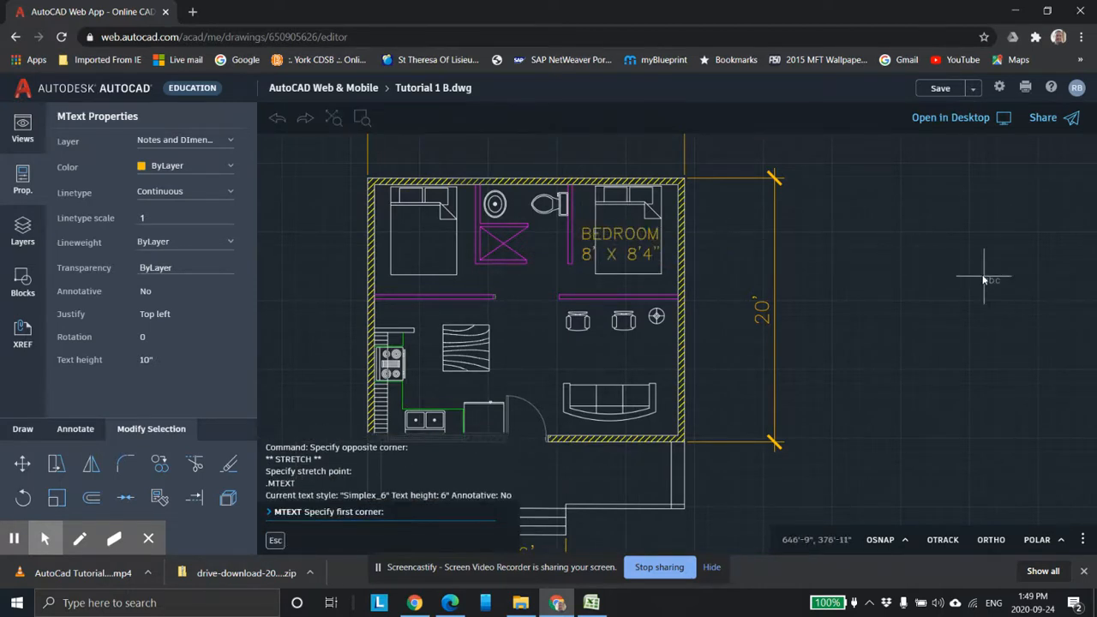
pyautogui.scroll(-1, 984, 278)
pyautogui.scroll(1, 961, 278)
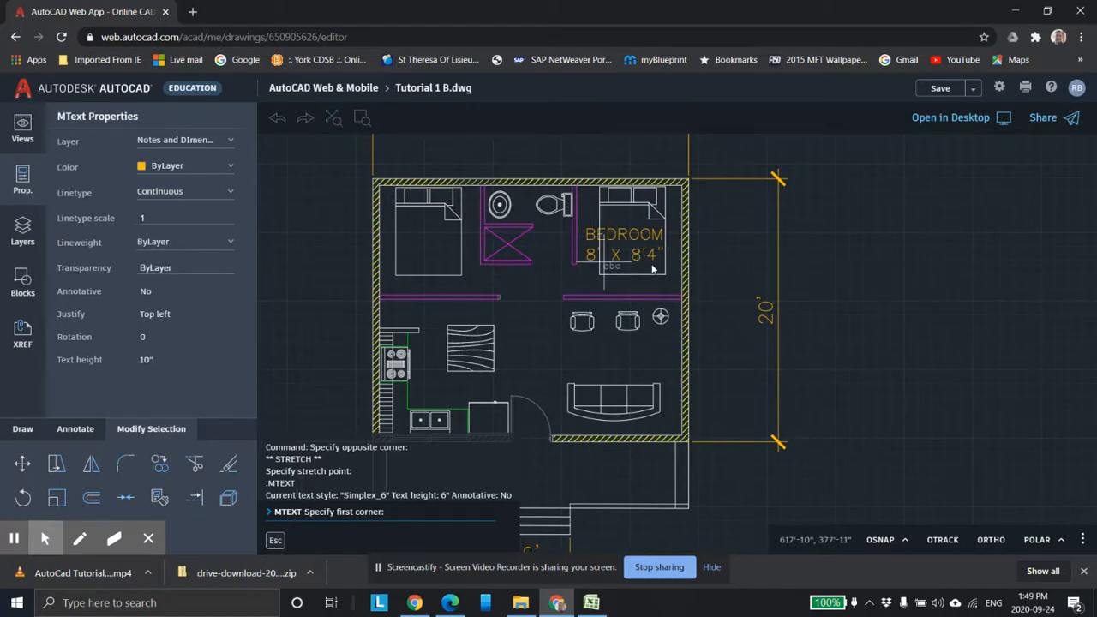
pyautogui.scroll(-1, 702, 305)
pyautogui.moveTo(711, 314); pyautogui.dragTo(753, 326, button='middle')
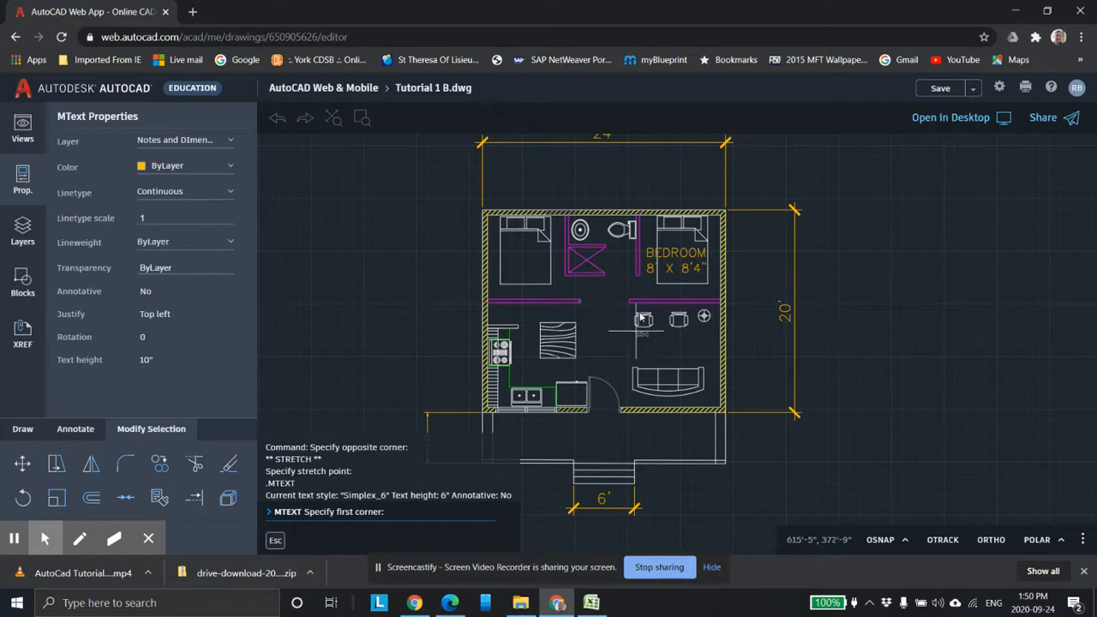
pyautogui.scroll(1, 666, 275)
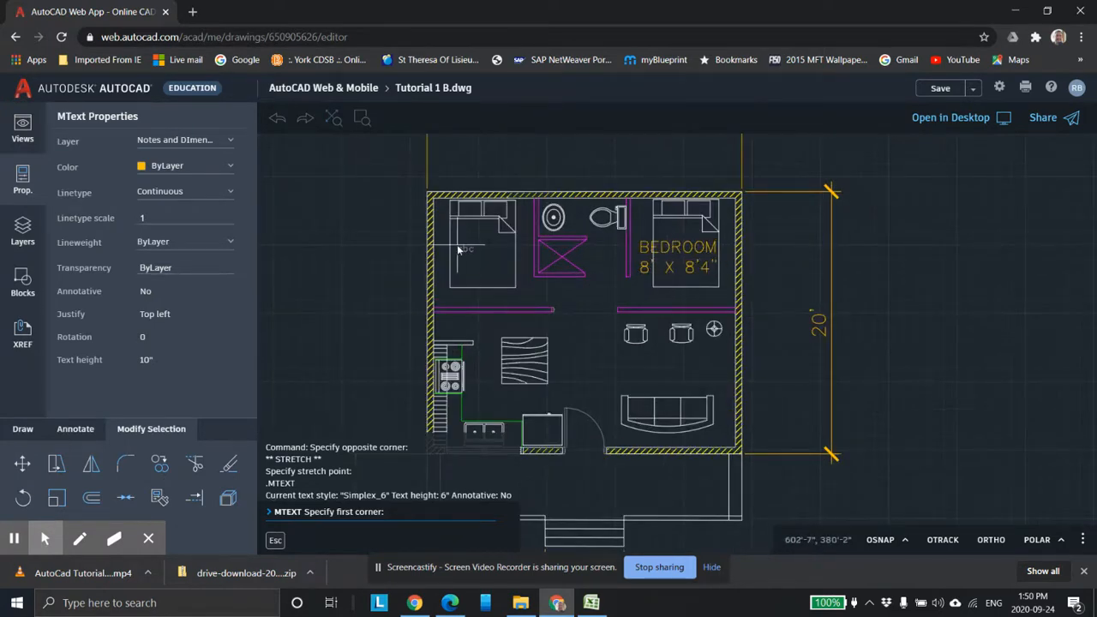
pyautogui.scroll(-1, 637, 269)
pyautogui.press('Escape')
pyautogui.press('Escape')
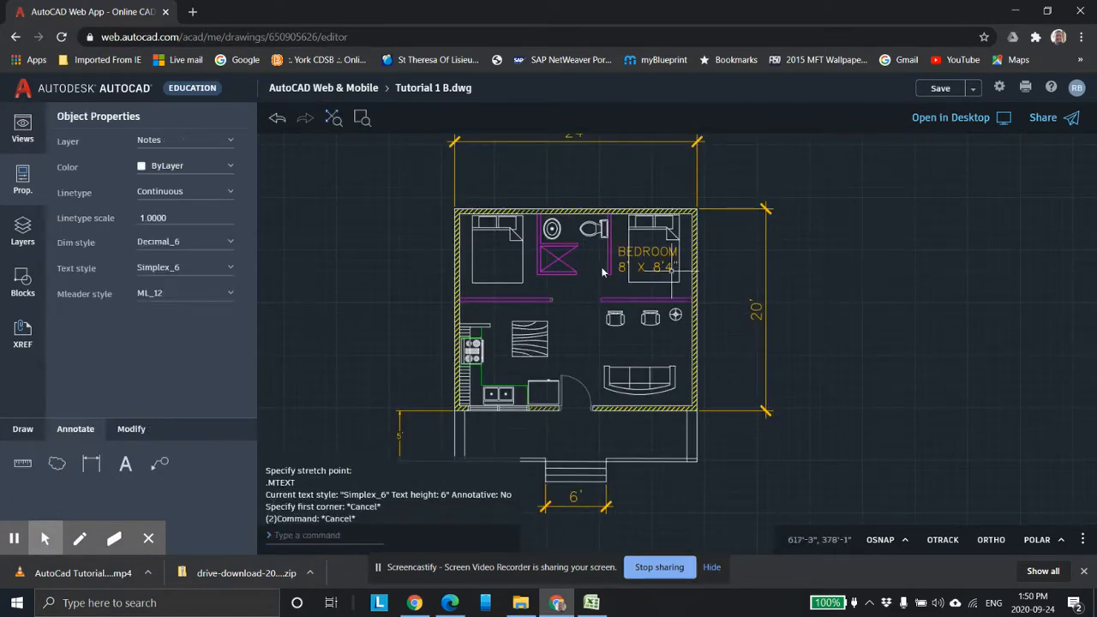
# Step: With object snap on, dimension the opening between the two horizontal interior partitions, placing the dimension line just below the partitions
pyautogui.moveTo(753, 297); pyautogui.dragTo(776, 245, button='middle')
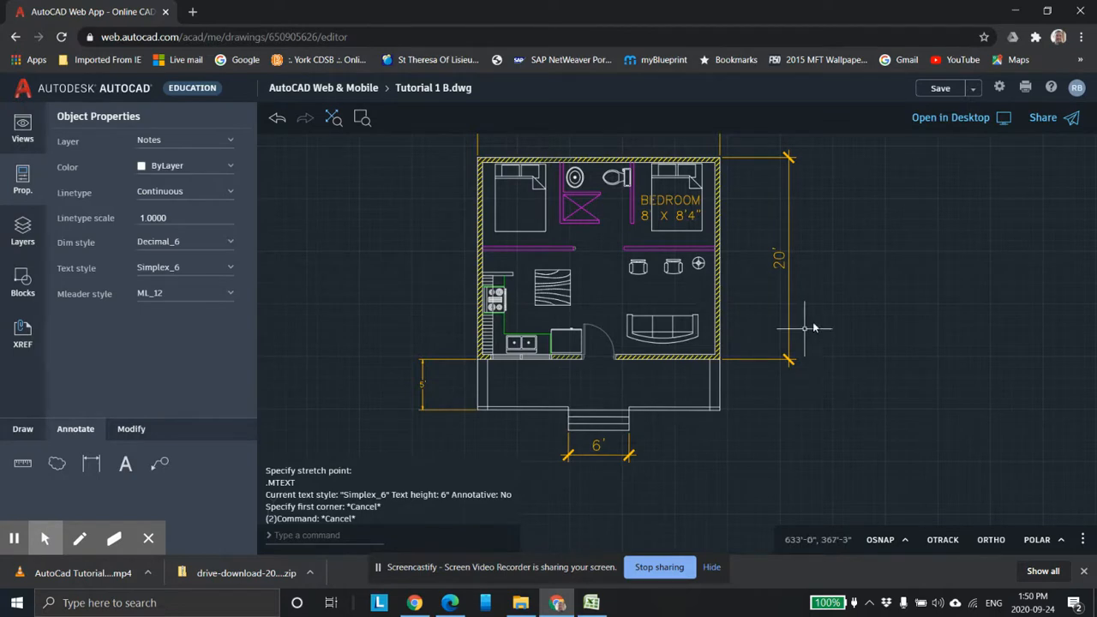
pyautogui.scroll(-2, 816, 328)
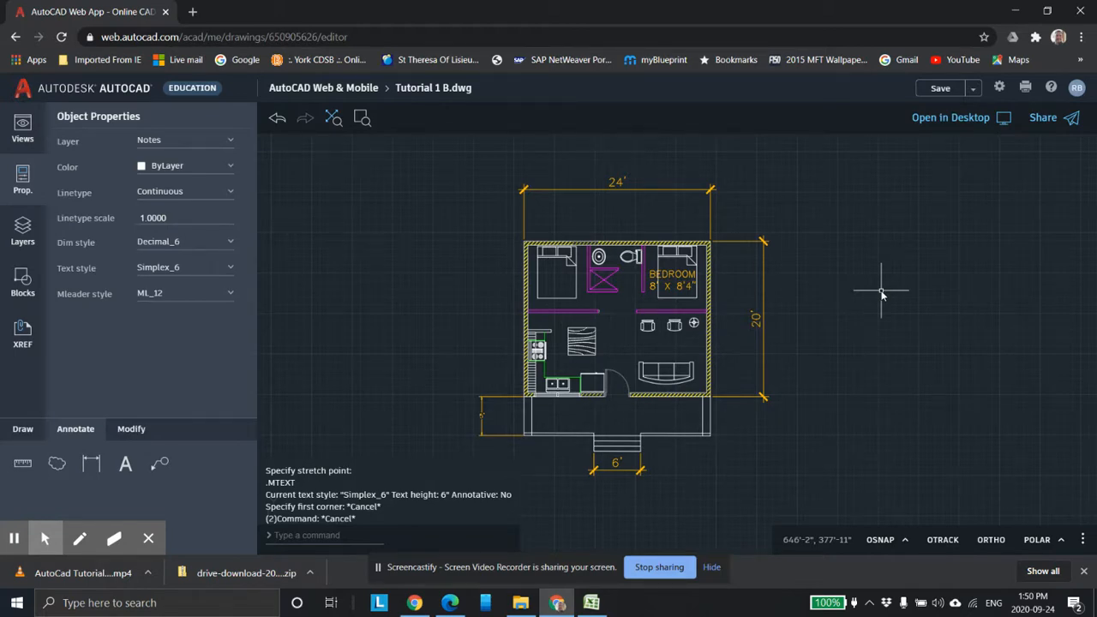
pyautogui.scroll(4, 661, 208)
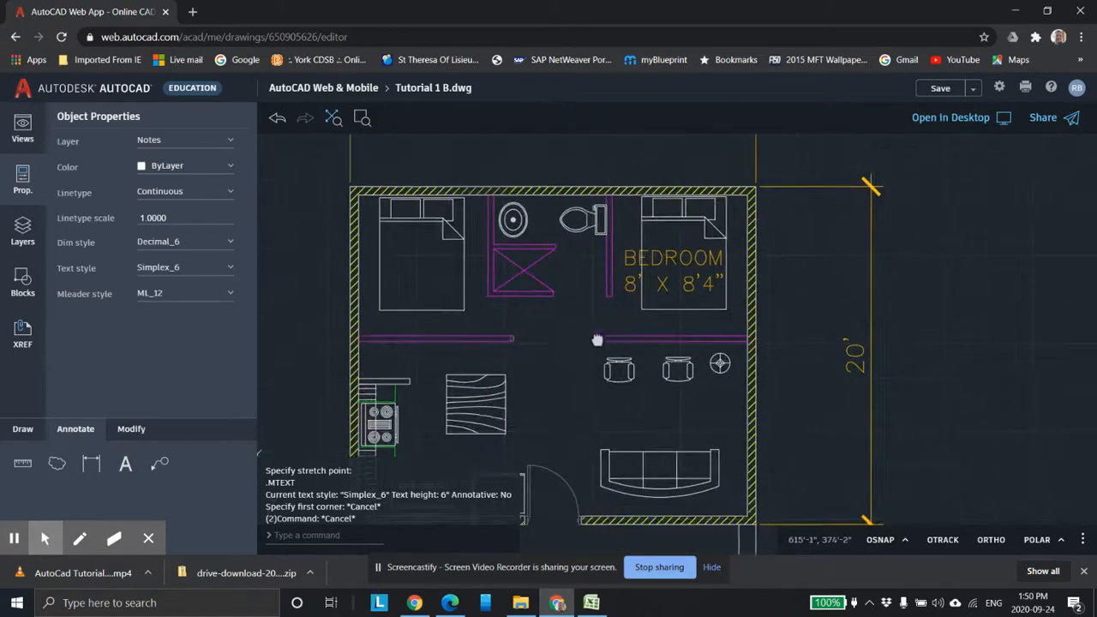
pyautogui.moveTo(598, 340); pyautogui.dragTo(592, 292, button='middle')
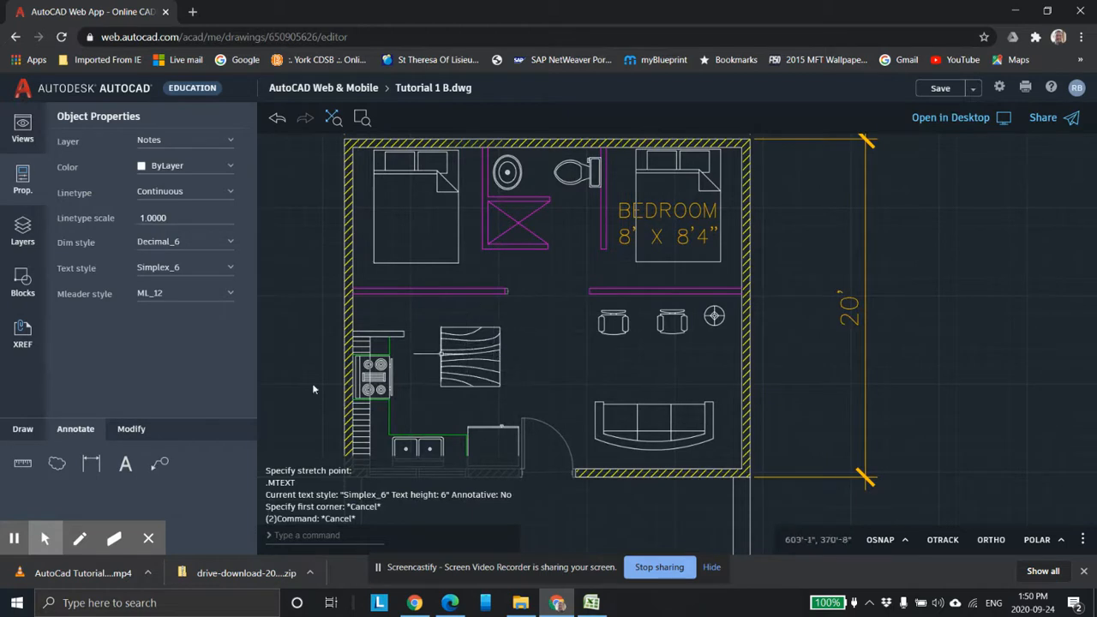
pyautogui.click(96, 467)
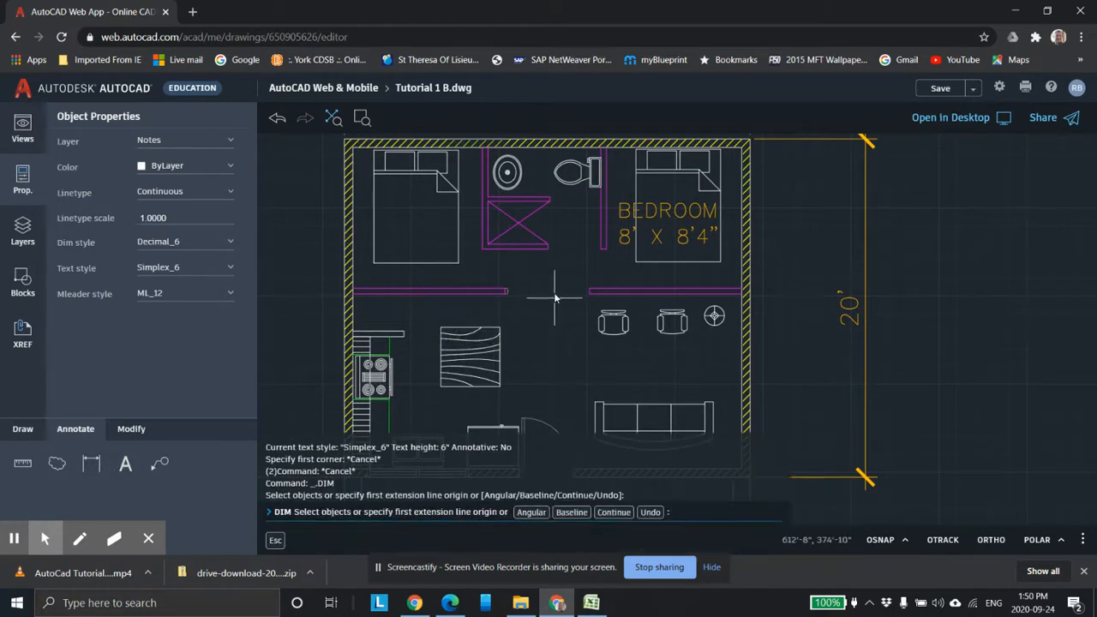
pyautogui.scroll(4, 557, 289)
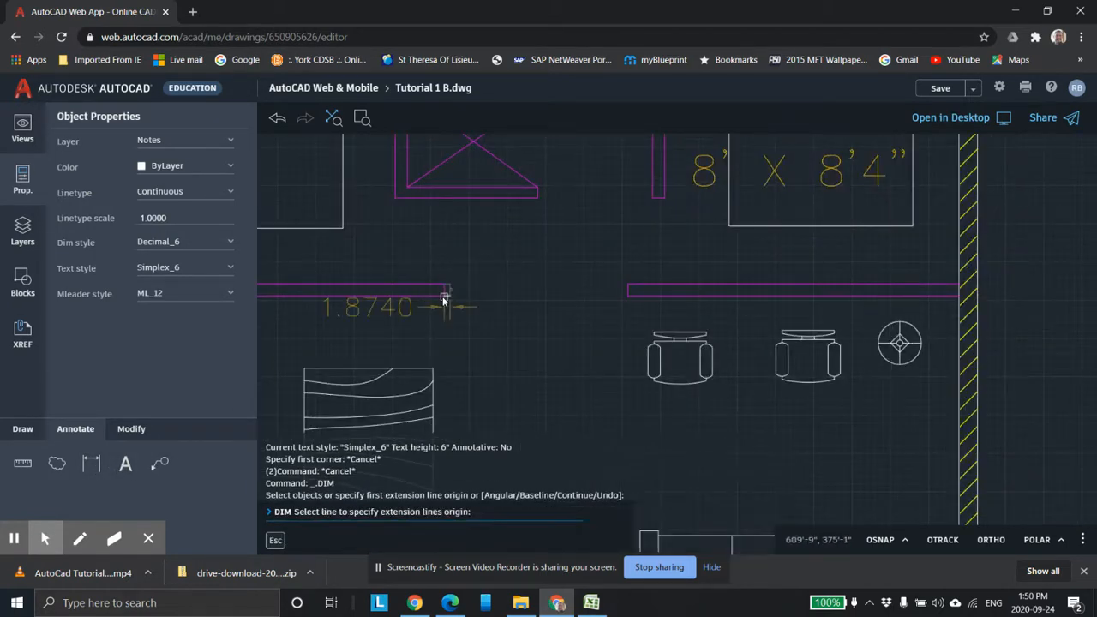
pyautogui.scroll(5, 442, 300)
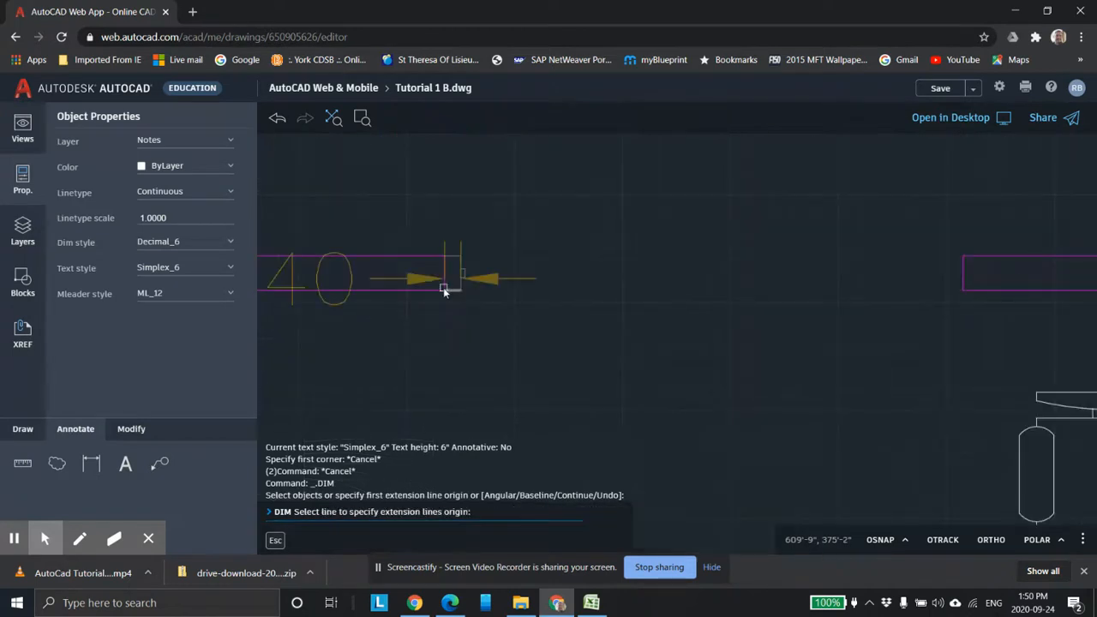
pyautogui.click(881, 539)
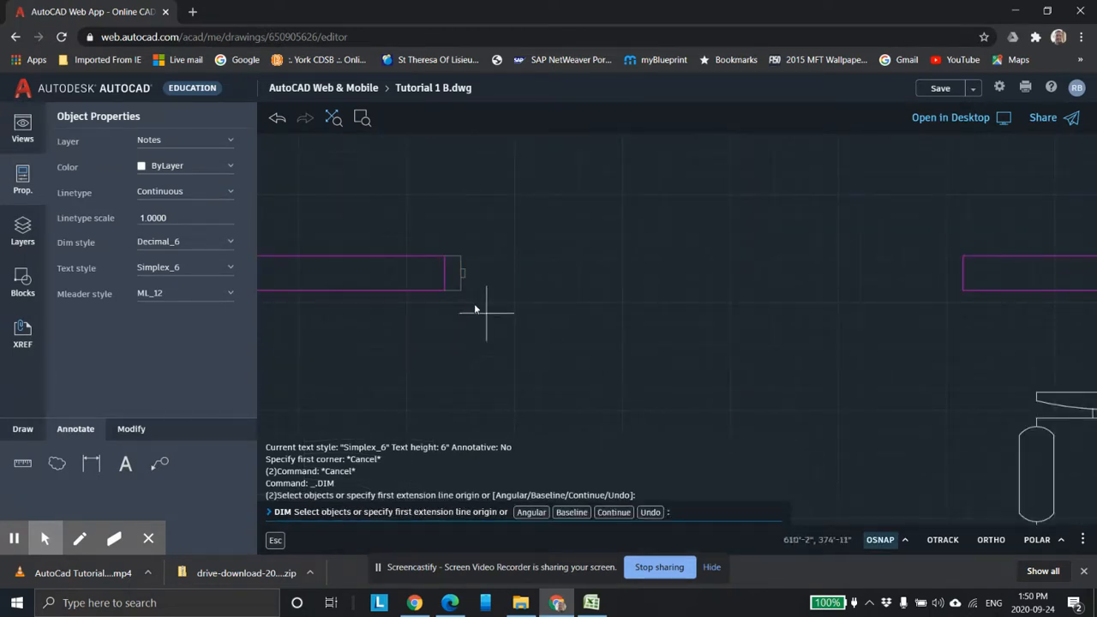
pyautogui.click(436, 284)
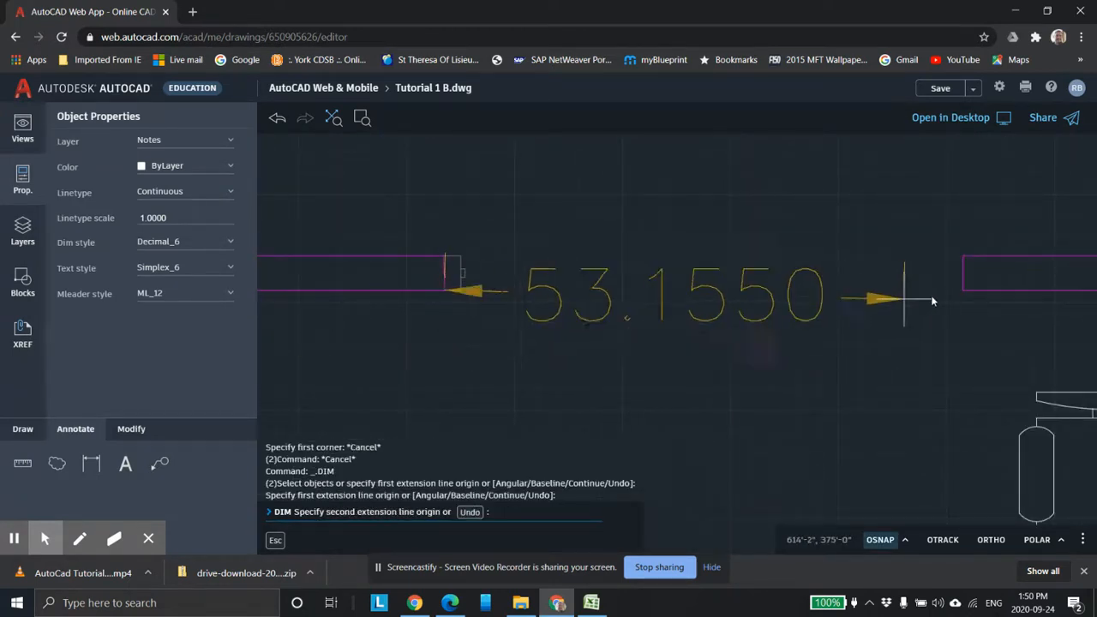
pyautogui.click(964, 294)
pyautogui.scroll(-4, 810, 364)
pyautogui.click(810, 364)
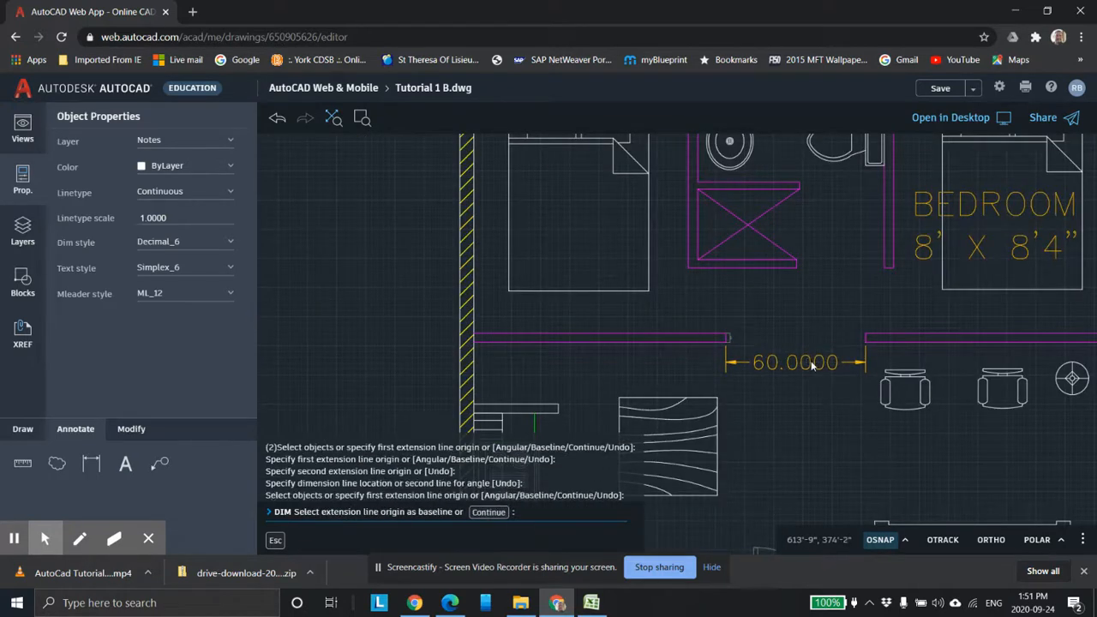
pyautogui.click(634, 337)
pyautogui.press('Escape')
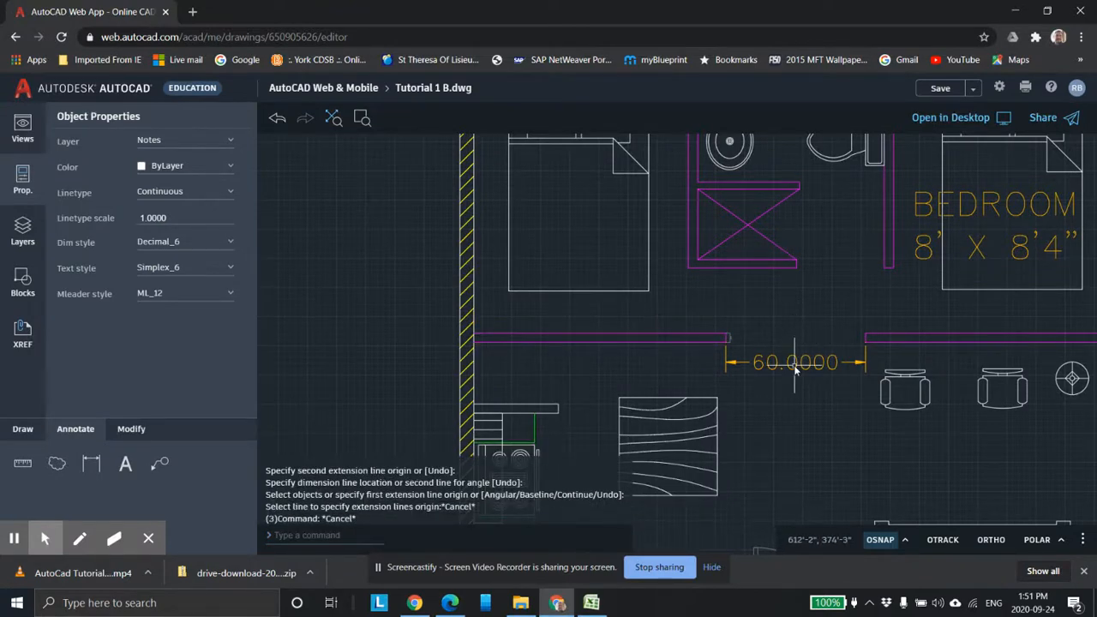
# Step: Give the partition opening's dimension a text override of 5'
pyautogui.click(795, 363)
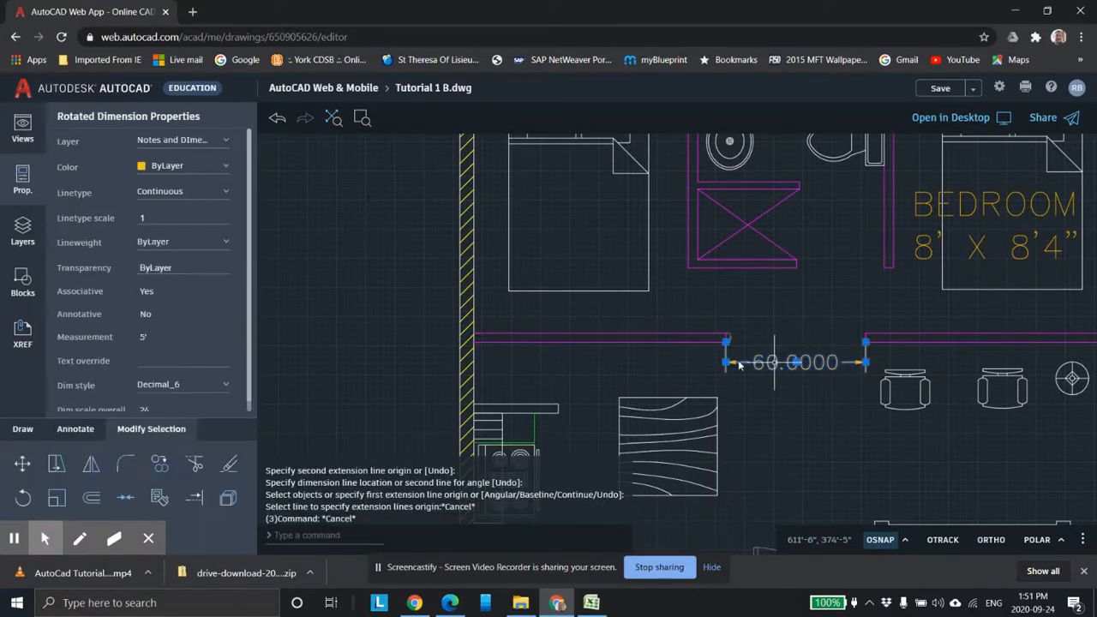
pyautogui.click(162, 352)
pyautogui.write("5'")
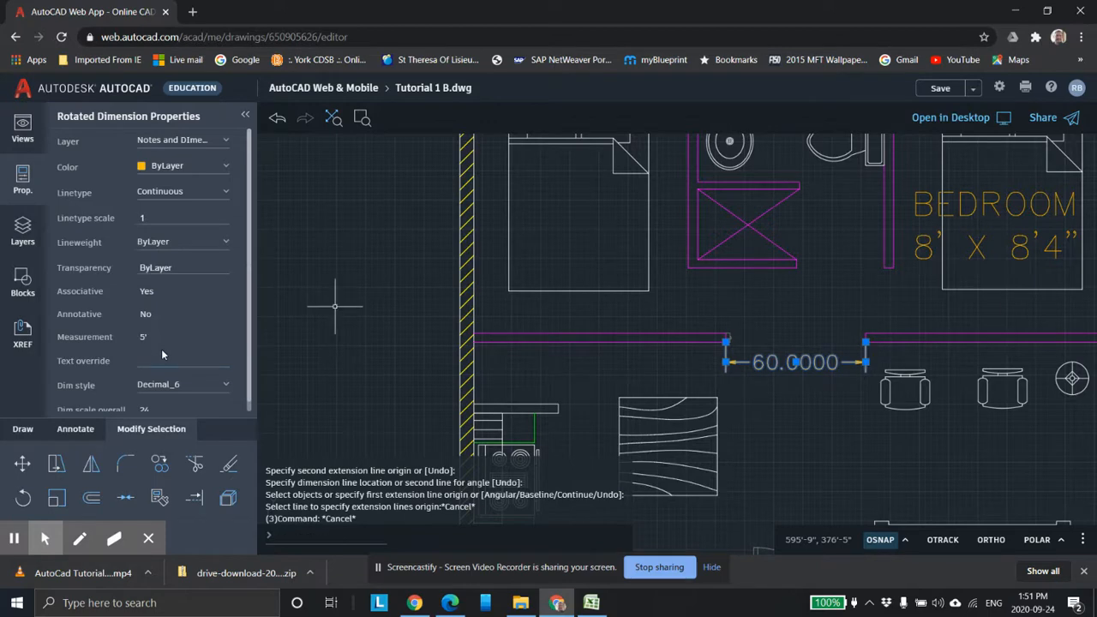
pyautogui.press('Return')
pyautogui.press('Escape')
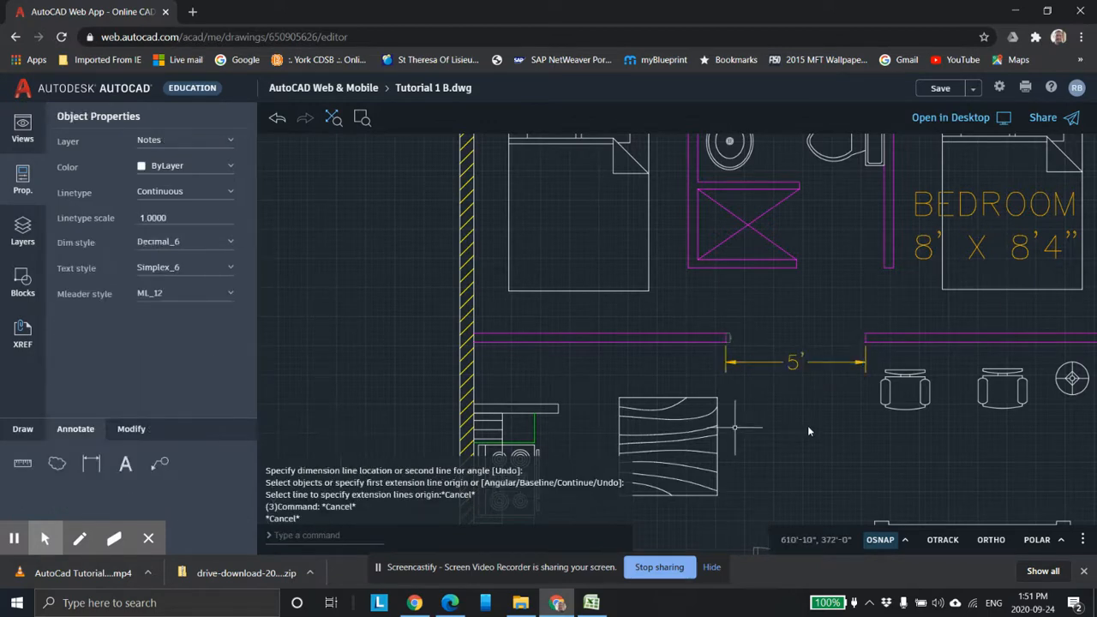
pyautogui.scroll(-4, 819, 428)
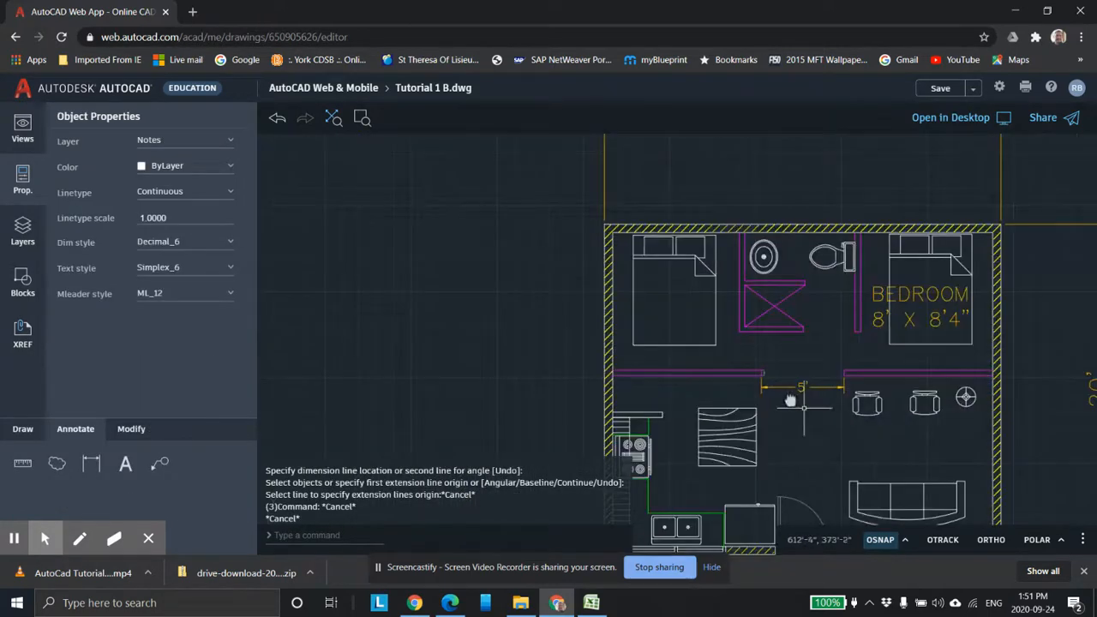
pyautogui.scroll(-5, 706, 294)
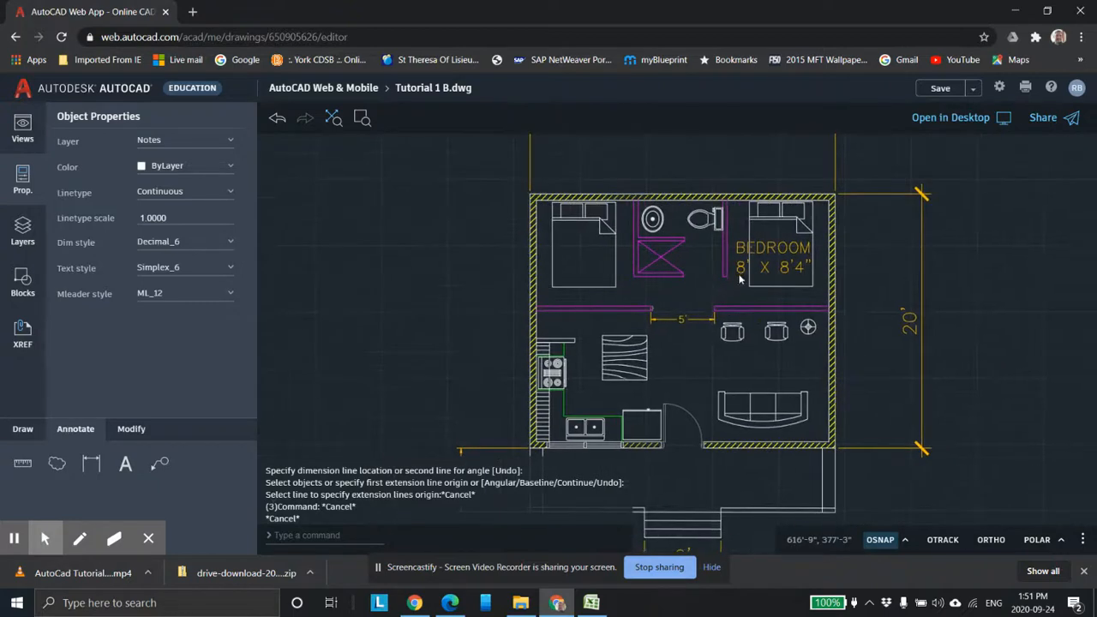
pyautogui.scroll(-3, 748, 258)
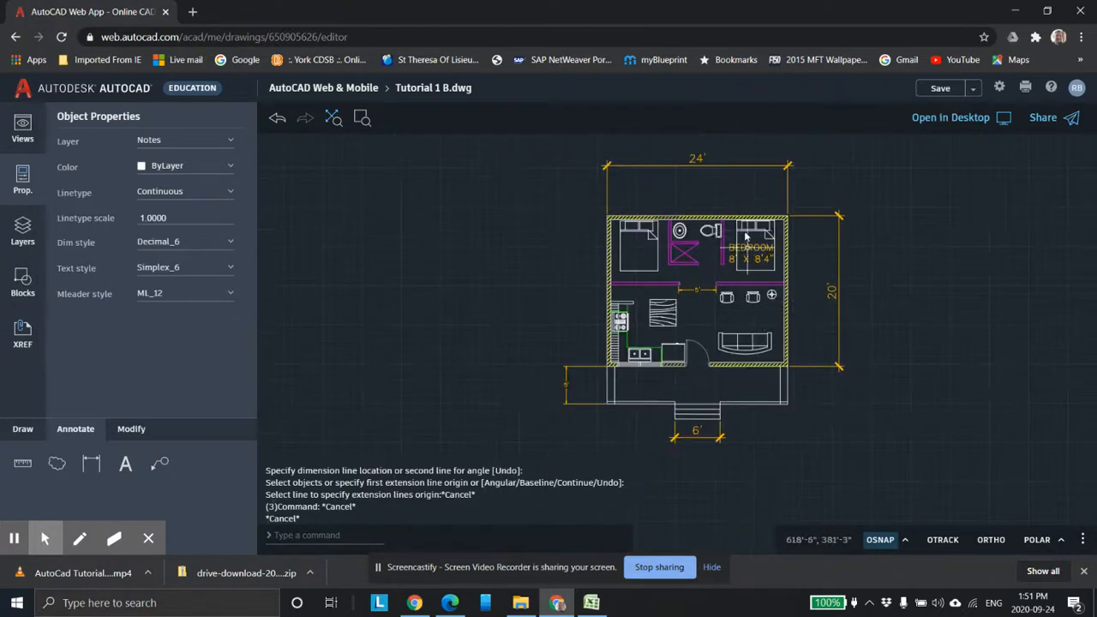